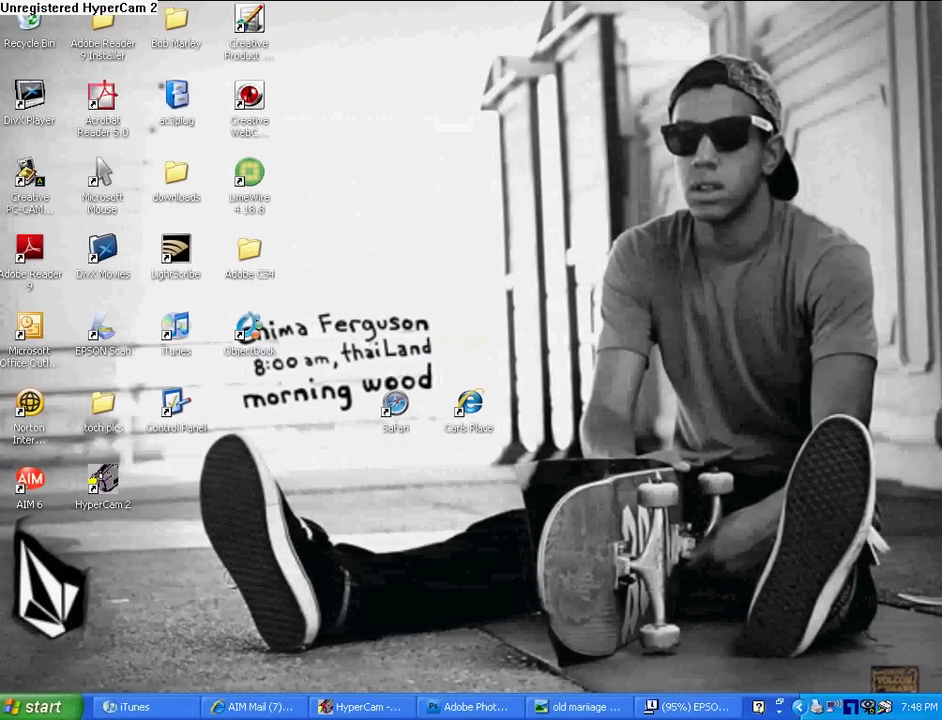
Step: Save file.jpg as a Photoshop PSD and close it, then start closing old people.jpg
left_click(470, 707)
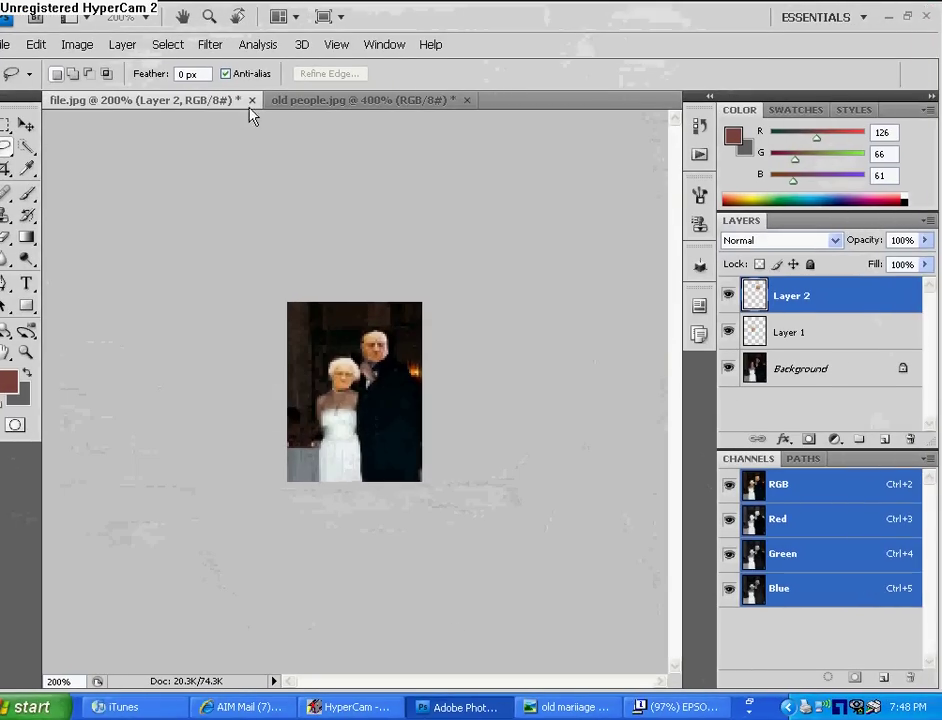
left_click(266, 100)
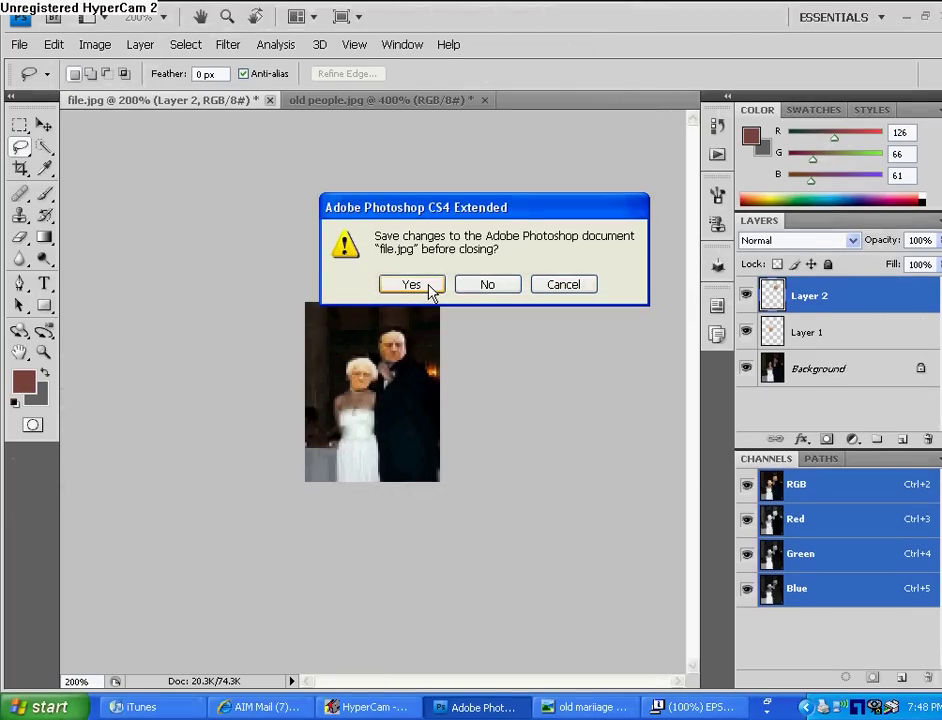
left_click(429, 285)
left_click(749, 541)
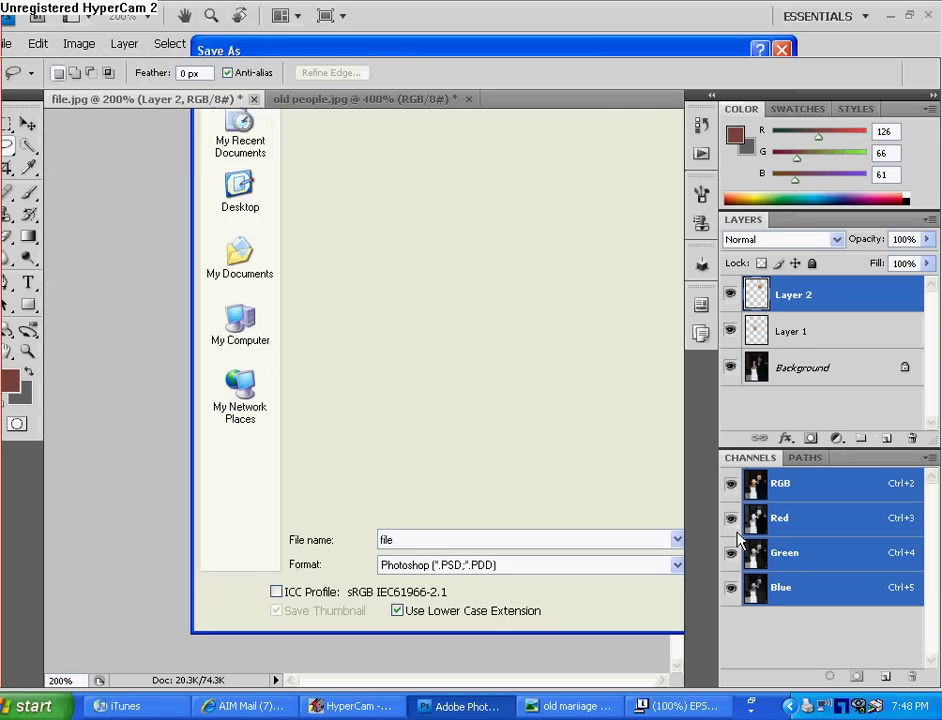
left_click(675, 229)
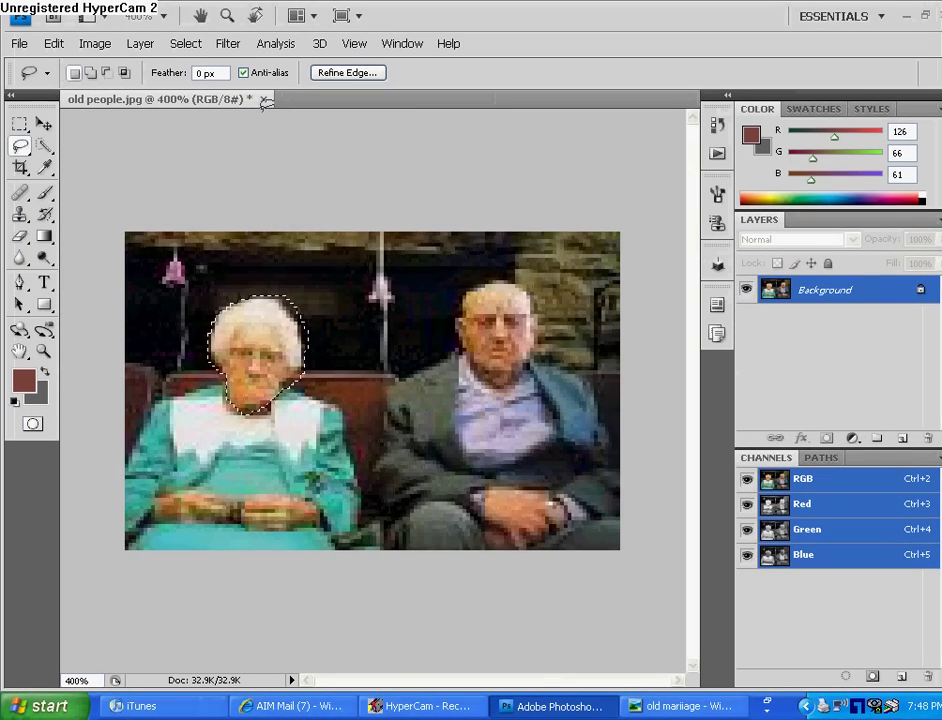
left_click(262, 100)
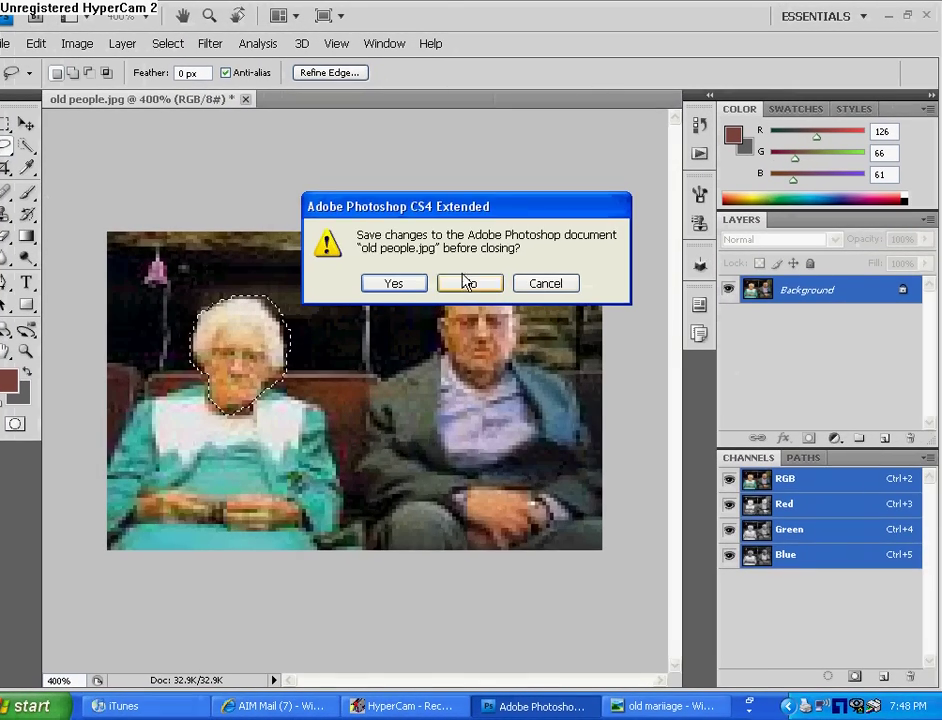
Step: Close old people.jpg without saving and open the people1 photo
left_click(486, 284)
left_click(5, 44)
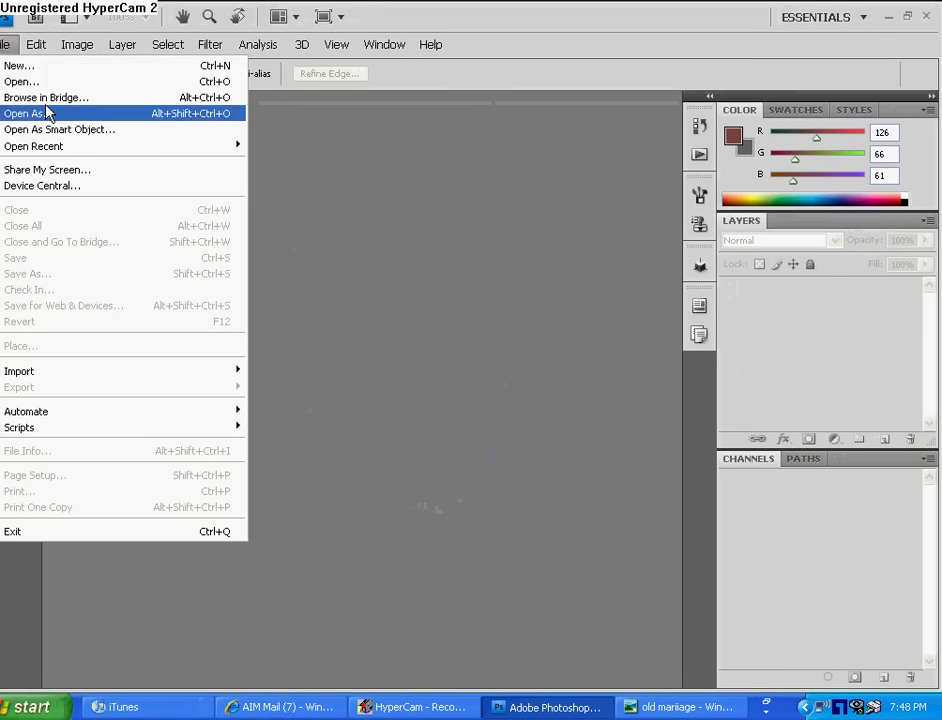
left_click(88, 82)
scroll(672, 224, "down", 10)
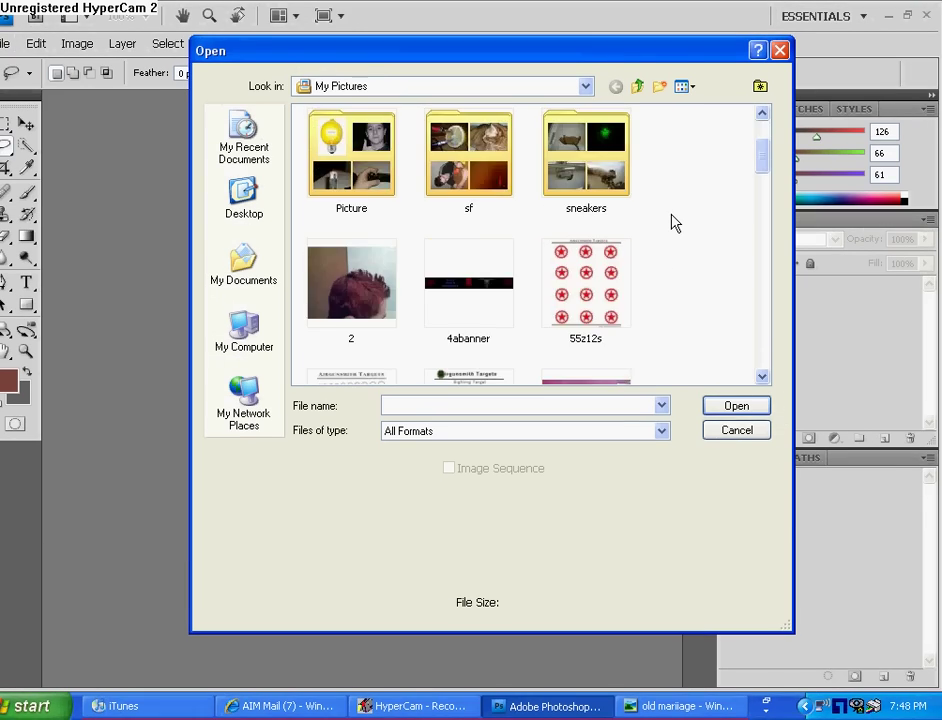
scroll(672, 240, "down", 6)
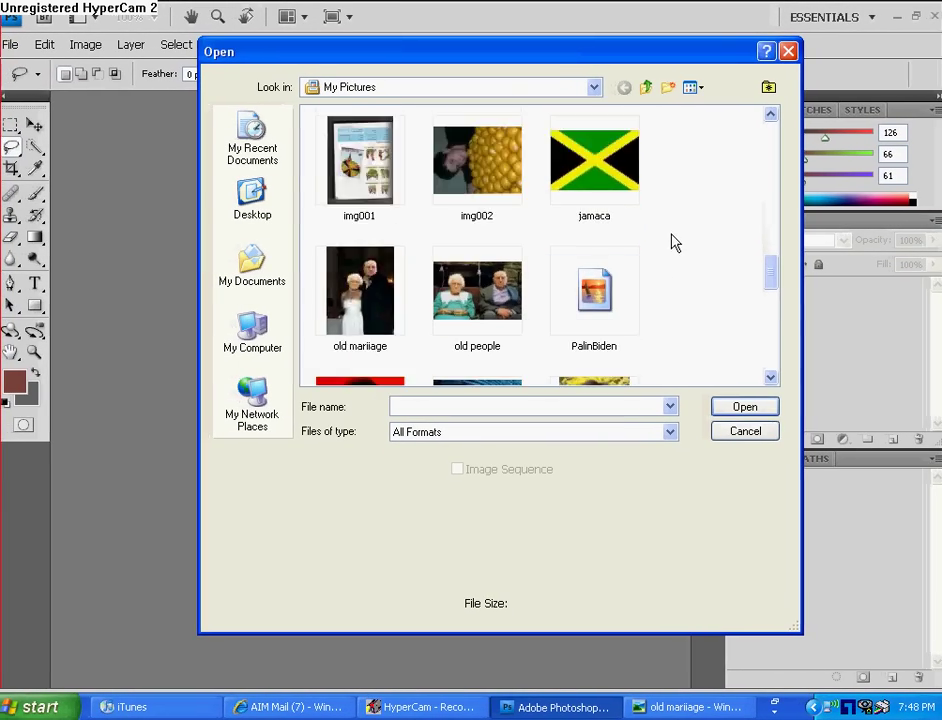
scroll(672, 265, "up", 1)
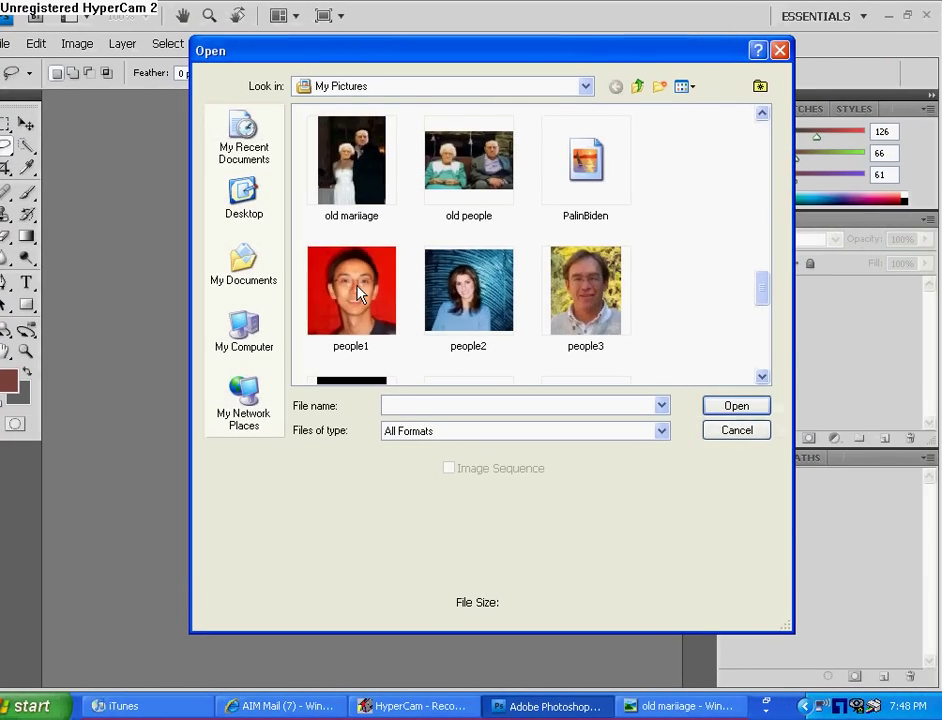
double_click(376, 298)
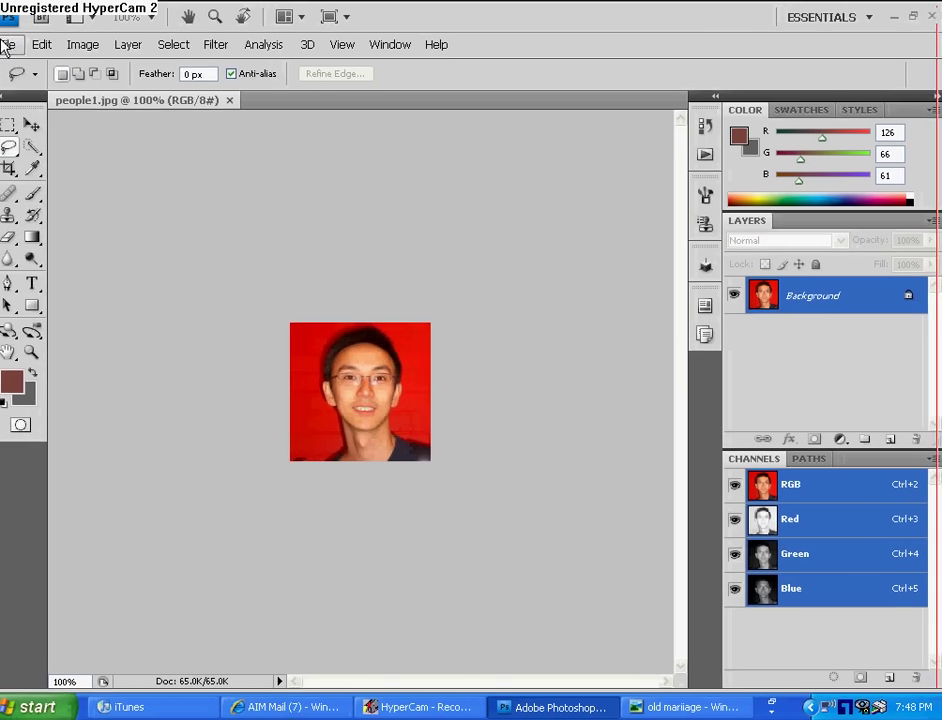
Step: Open the people3 photo as a second document
left_click(6, 44)
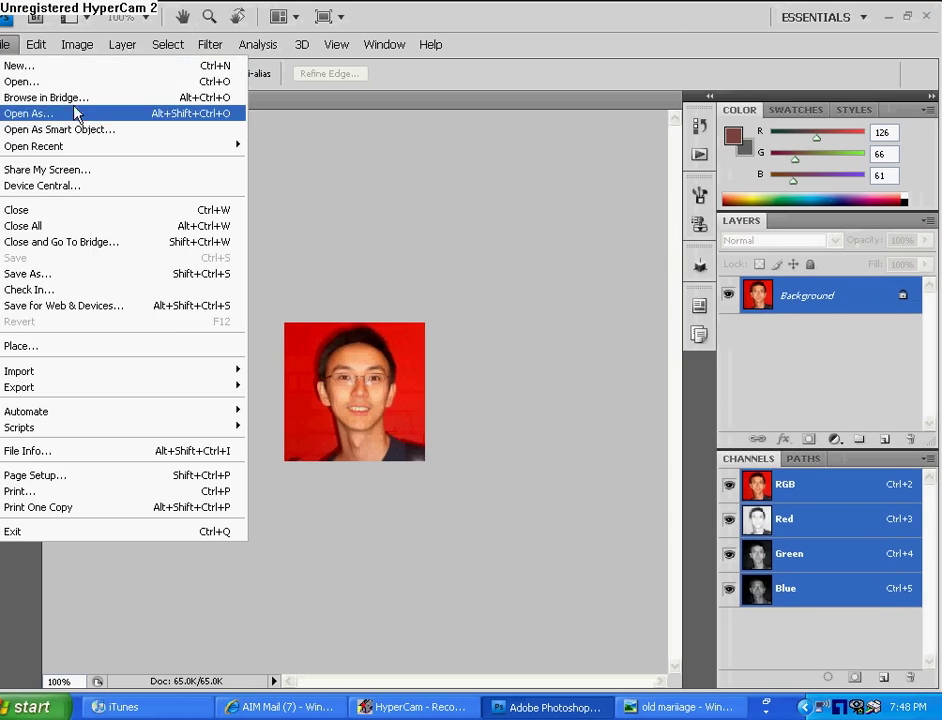
left_click(100, 80)
scroll(690, 253, "down", 8)
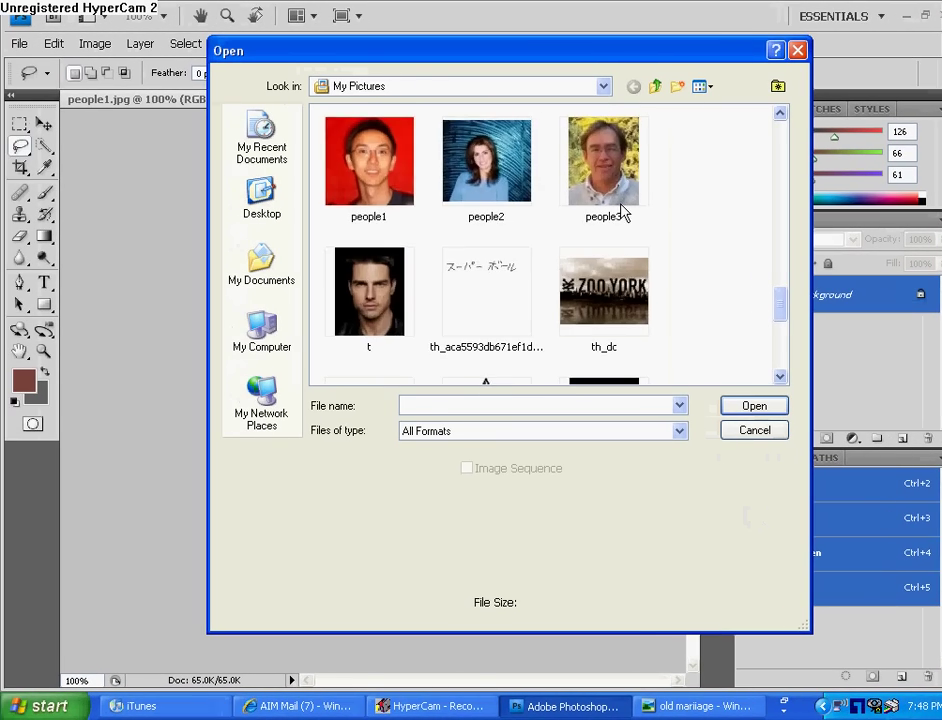
left_click(604, 212)
scroll(599, 172, "up", 1)
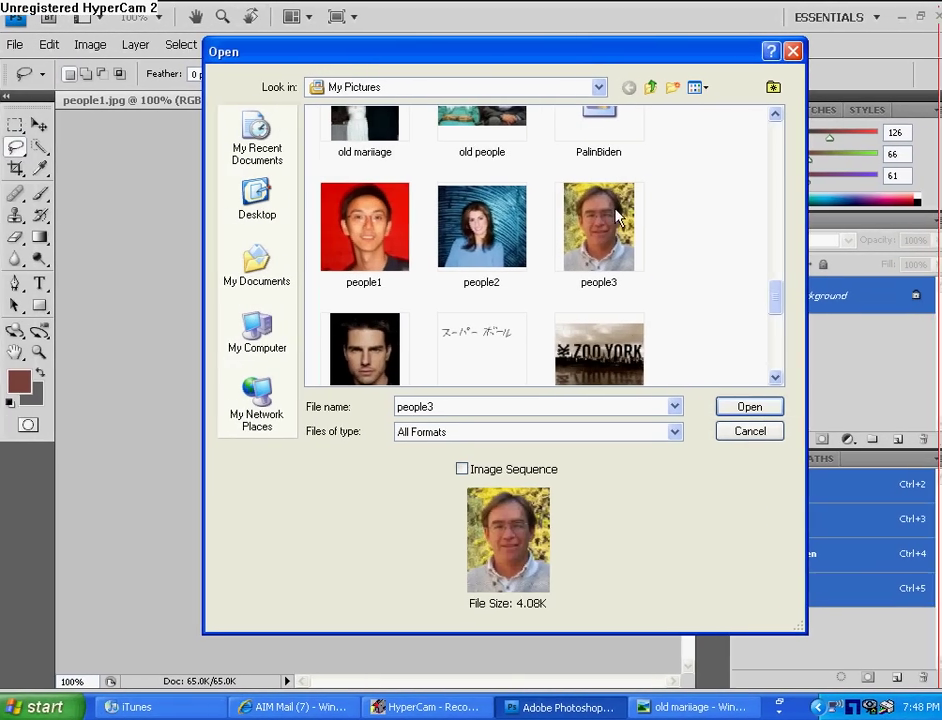
left_click(742, 404)
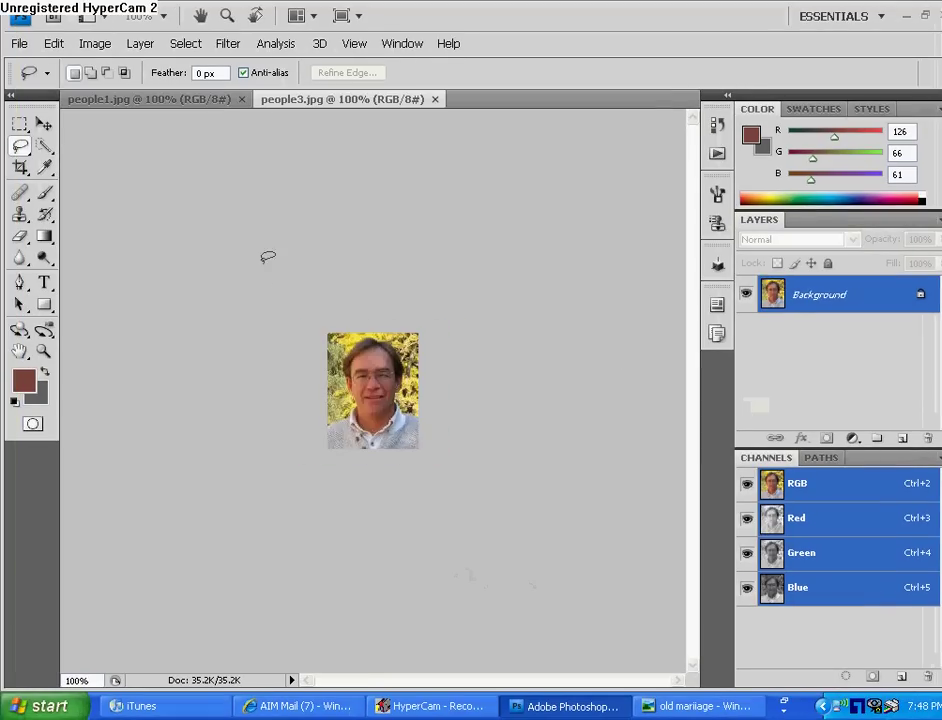
Step: Create a blank 150 by 148 pixel document, then close Untitled-1
right_click(574, 103)
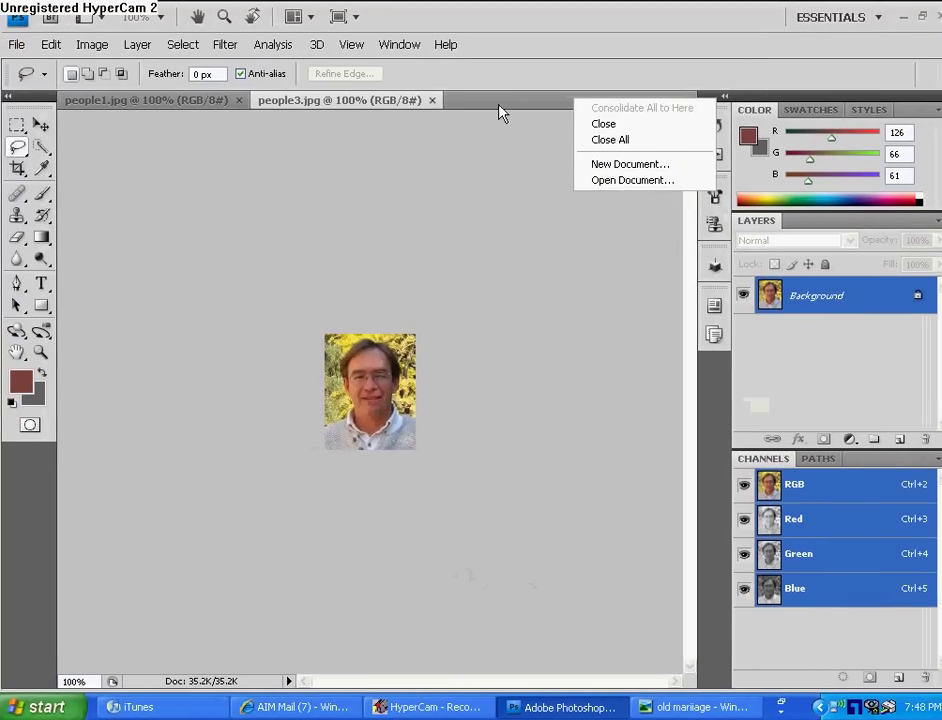
left_click(647, 168)
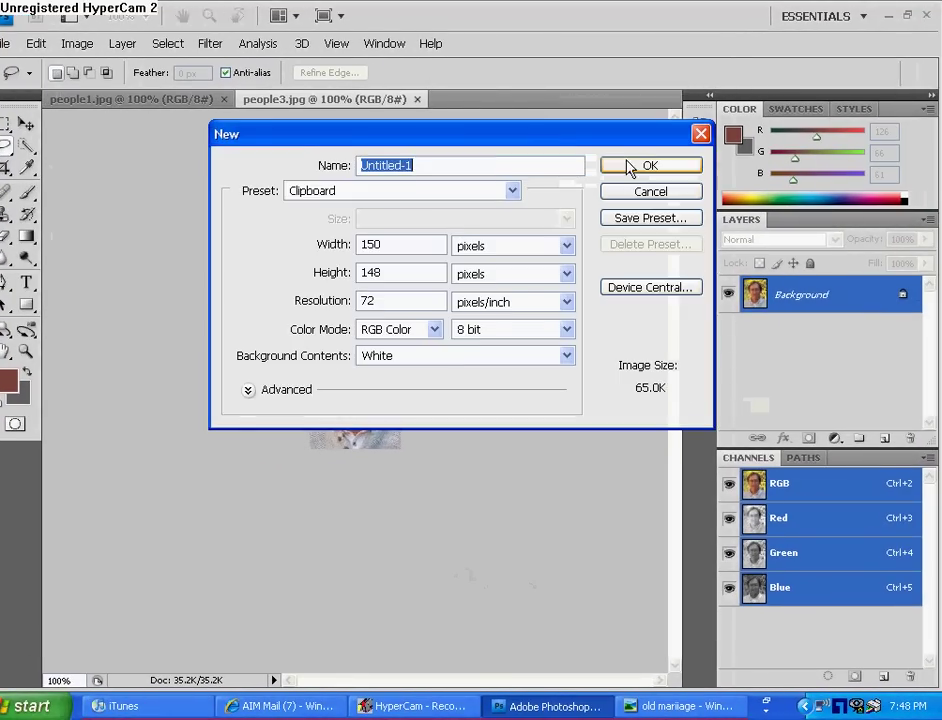
left_click(668, 166)
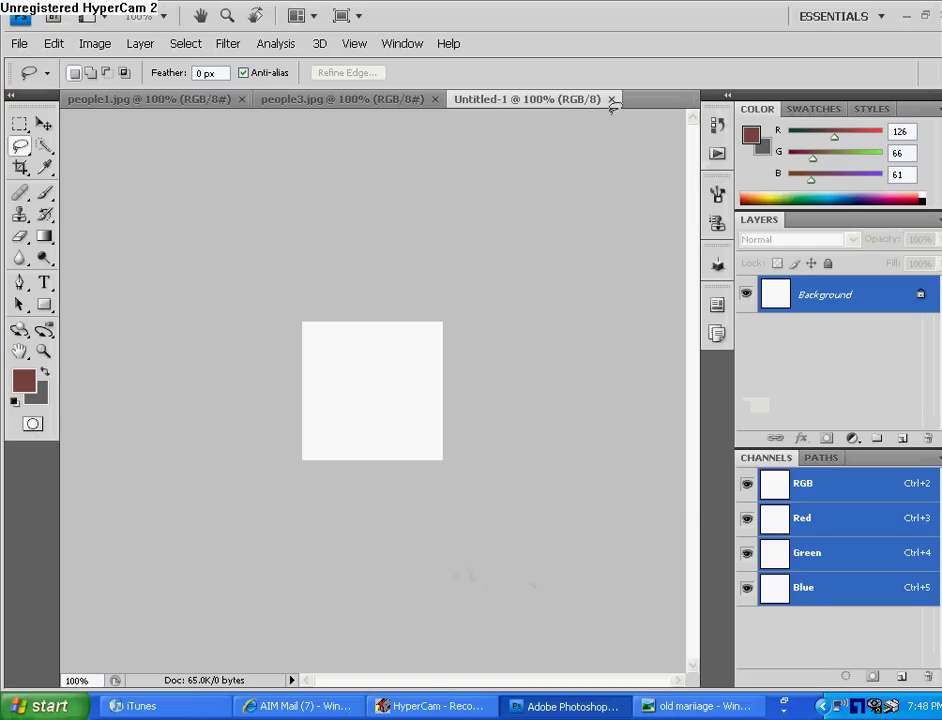
left_click(611, 100)
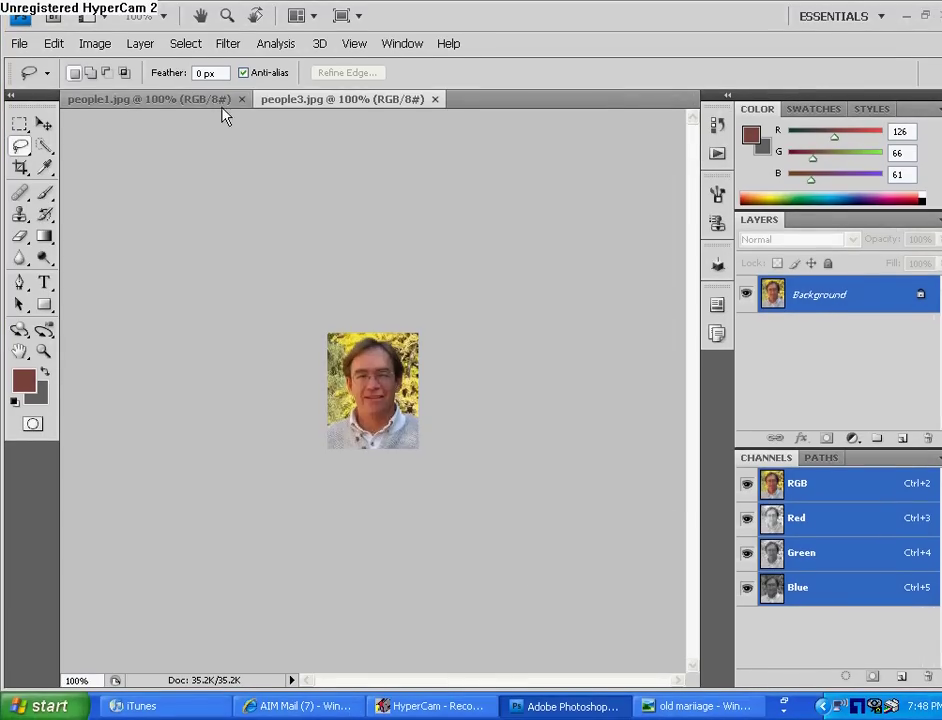
Step: Compare the two photos and zoom people3.jpg to 300% around the man's eye
left_click(223, 106)
left_click(320, 99)
left_click(210, 100)
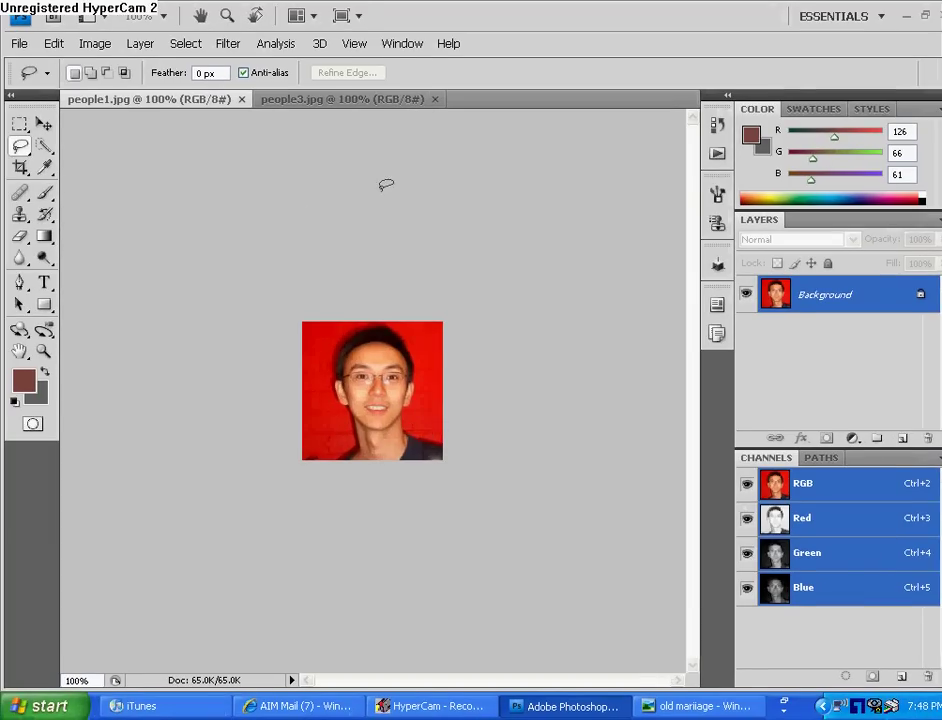
left_click(390, 100)
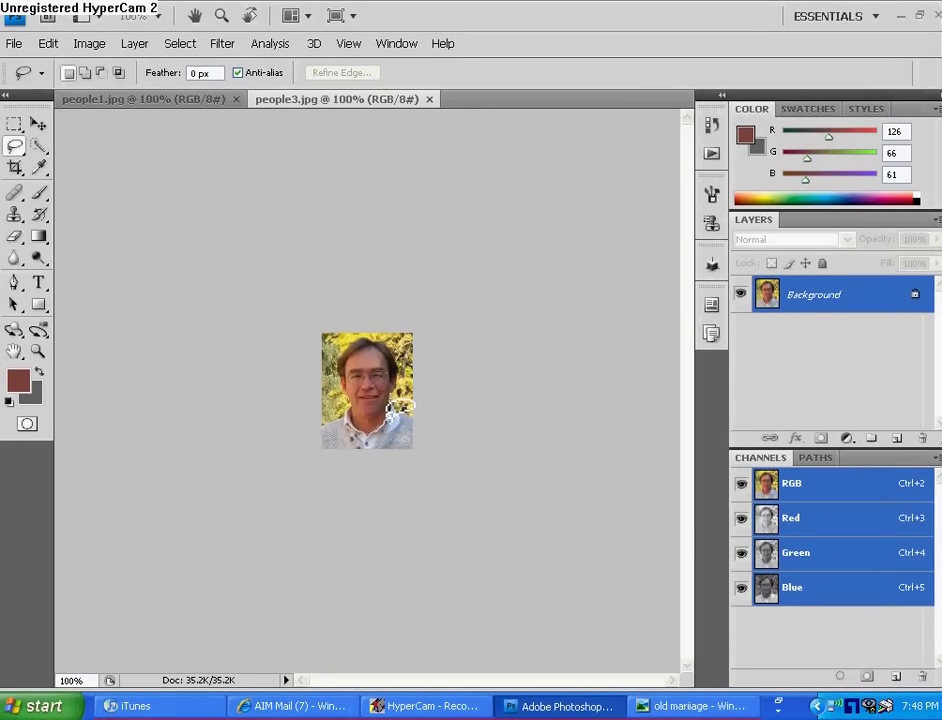
left_click_drag(368, 368, 378, 372)
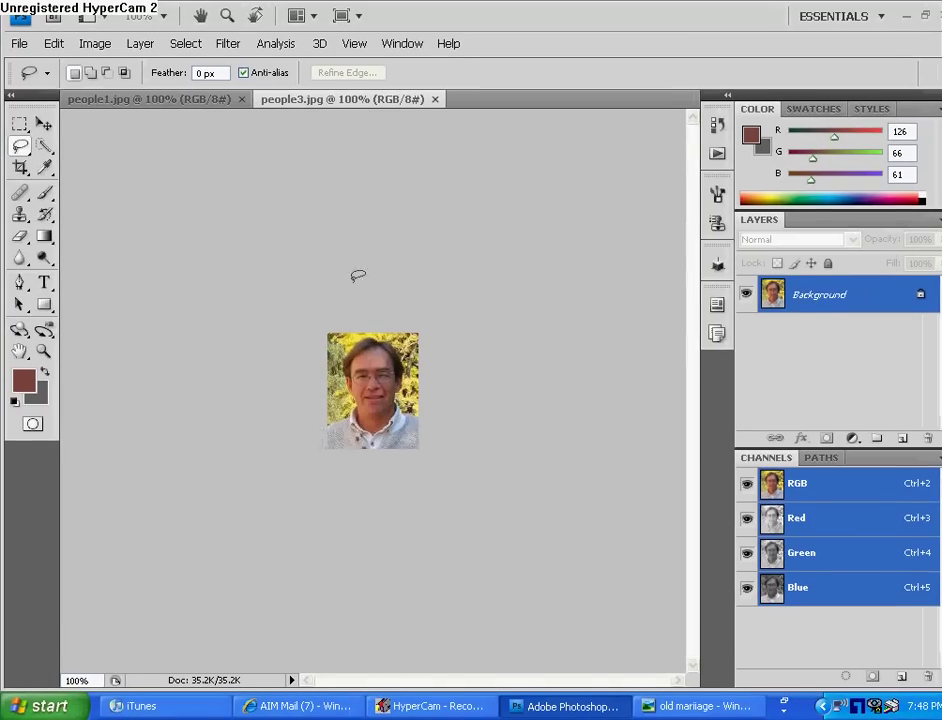
left_click(43, 350)
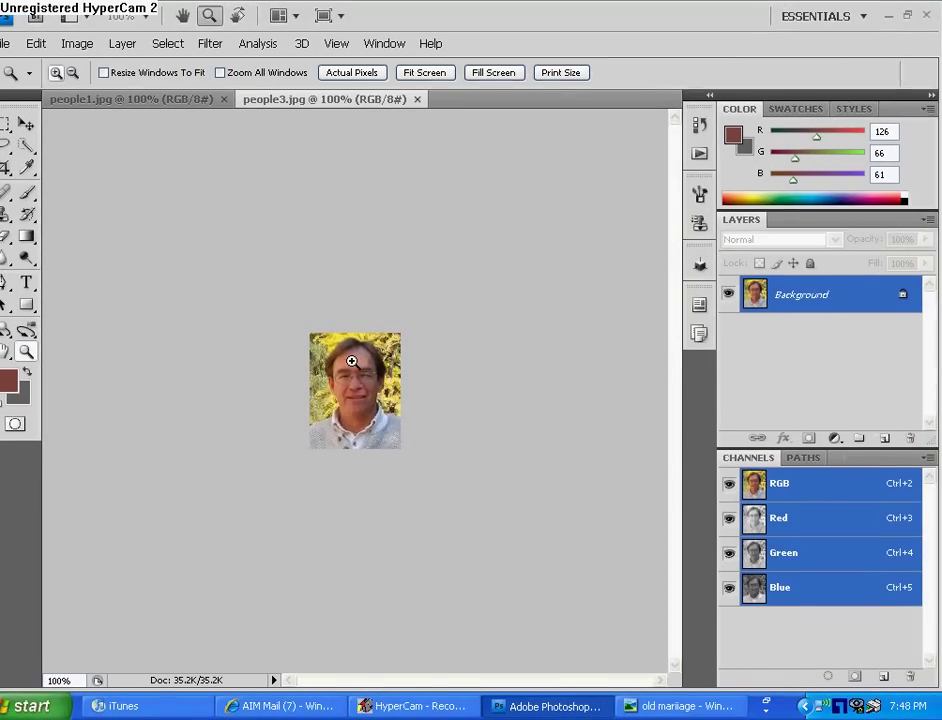
left_click(352, 364)
left_click(357, 428)
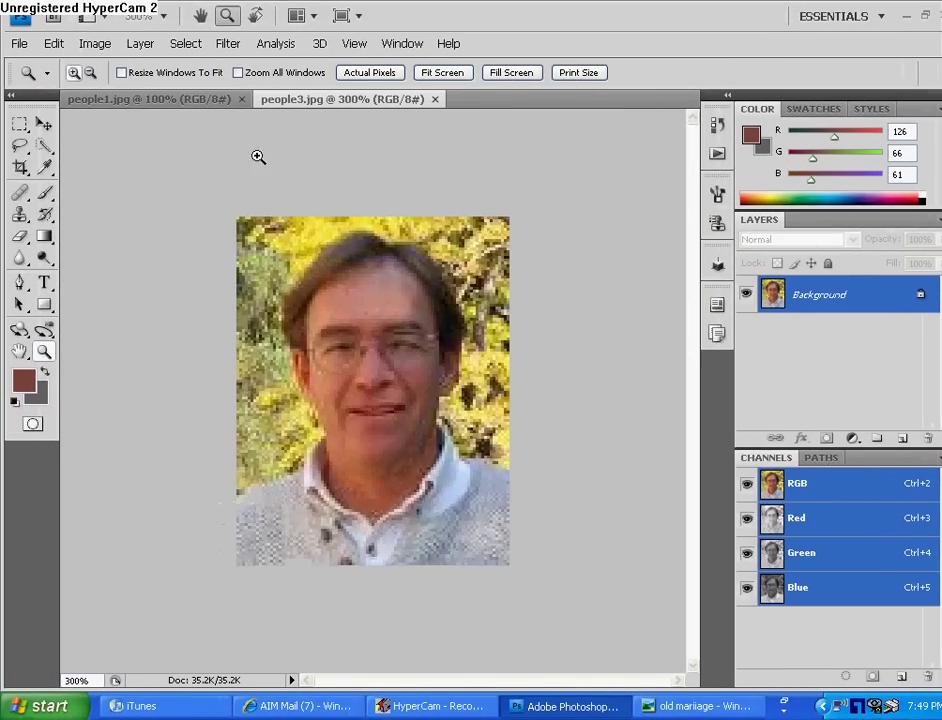
Step: Zoom people1.jpg to 200%, glance at people3.jpg, then return to people1.jpg
left_click(217, 101)
left_click(405, 388)
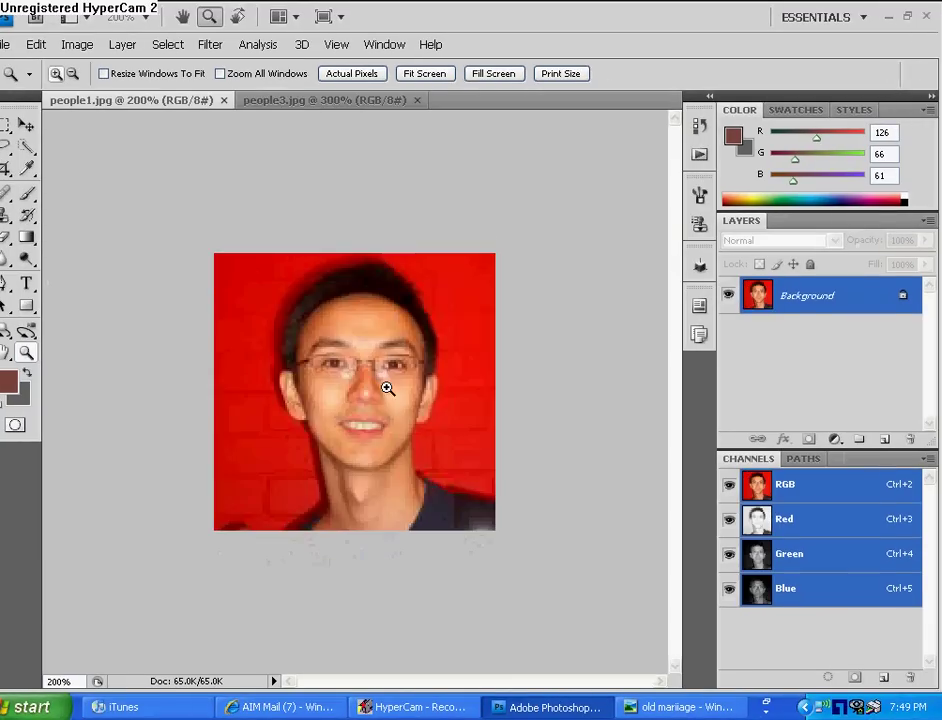
left_click(329, 100)
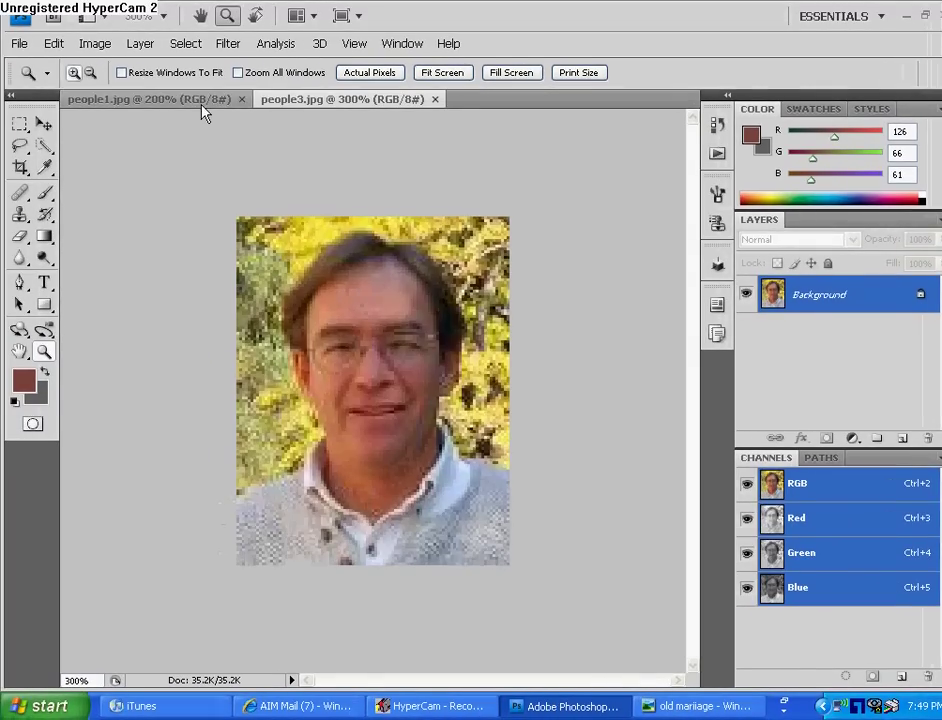
left_click(204, 101)
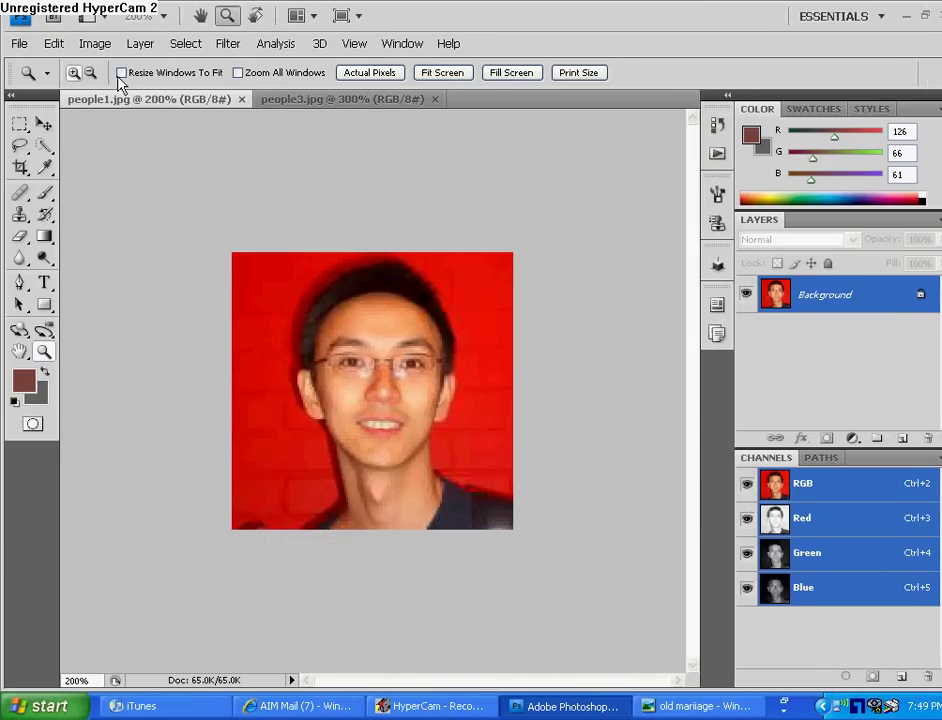
Step: Choose the Magnetic Lasso Tool and trace a rough outline along the top of the man's hair
left_click(20, 147)
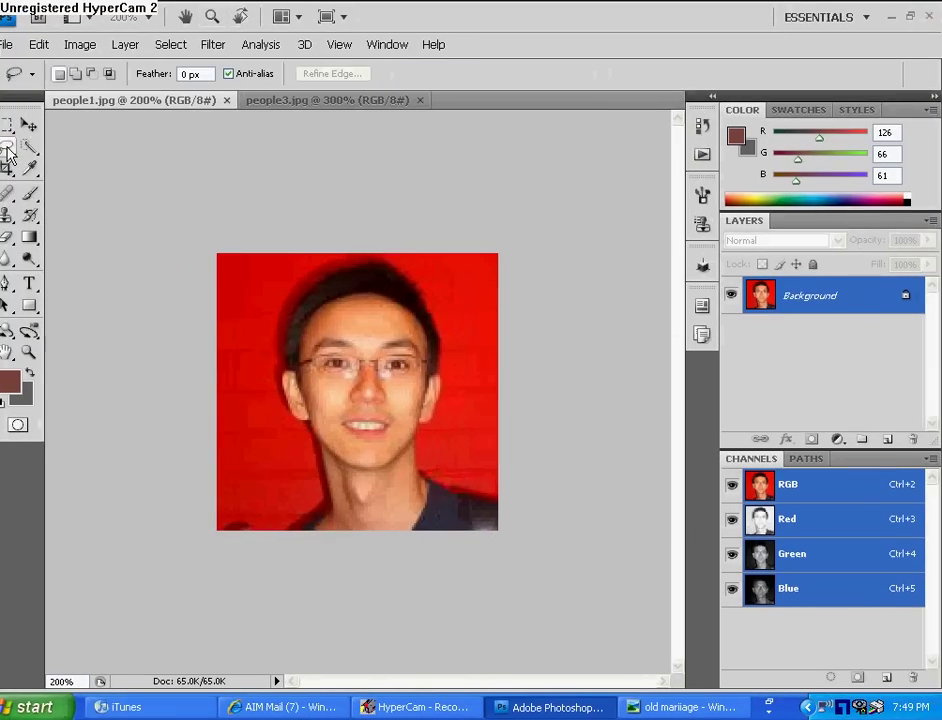
left_click(8, 148)
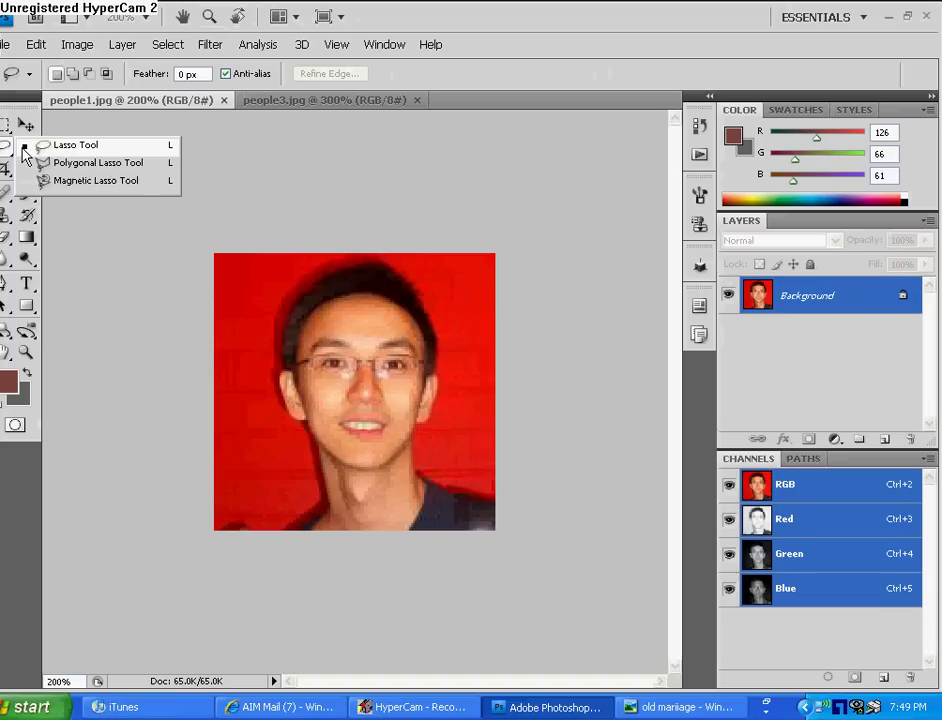
left_click(125, 186)
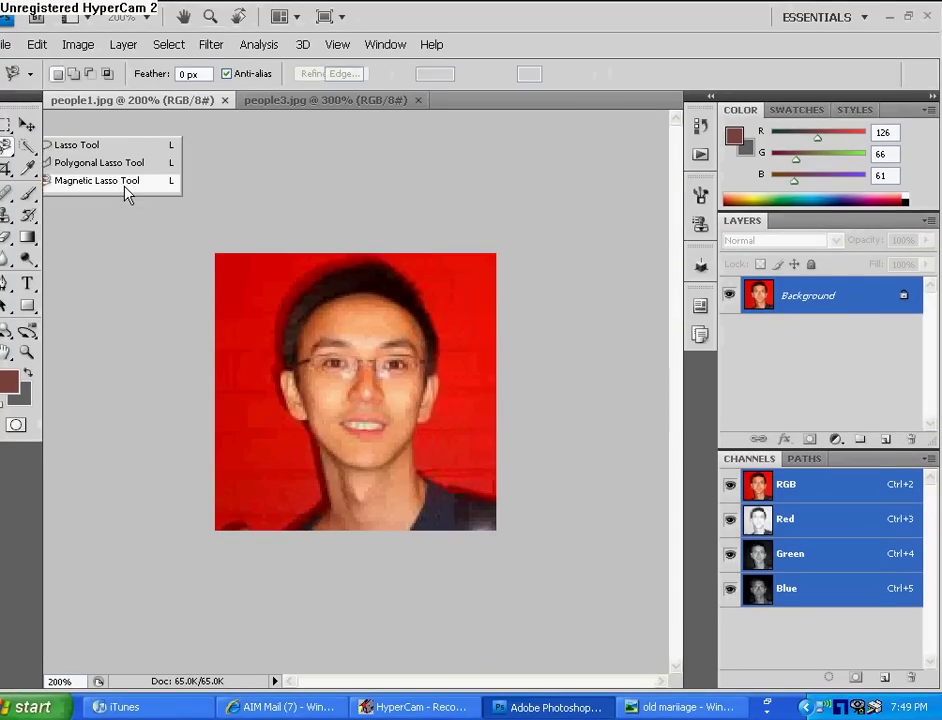
left_click(125, 186)
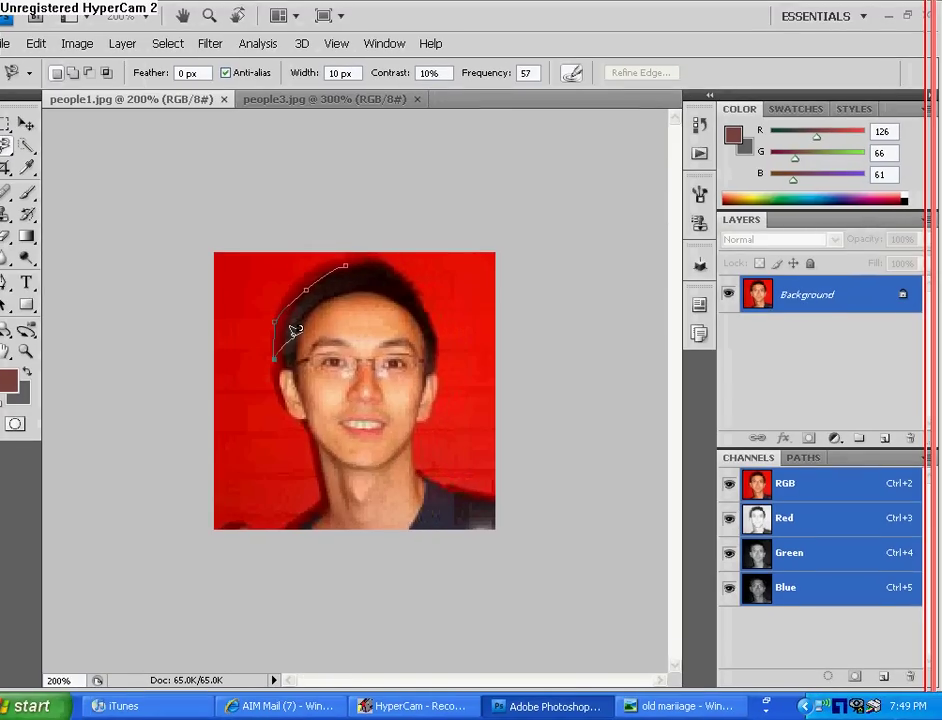
double_click(311, 331)
right_click(298, 316)
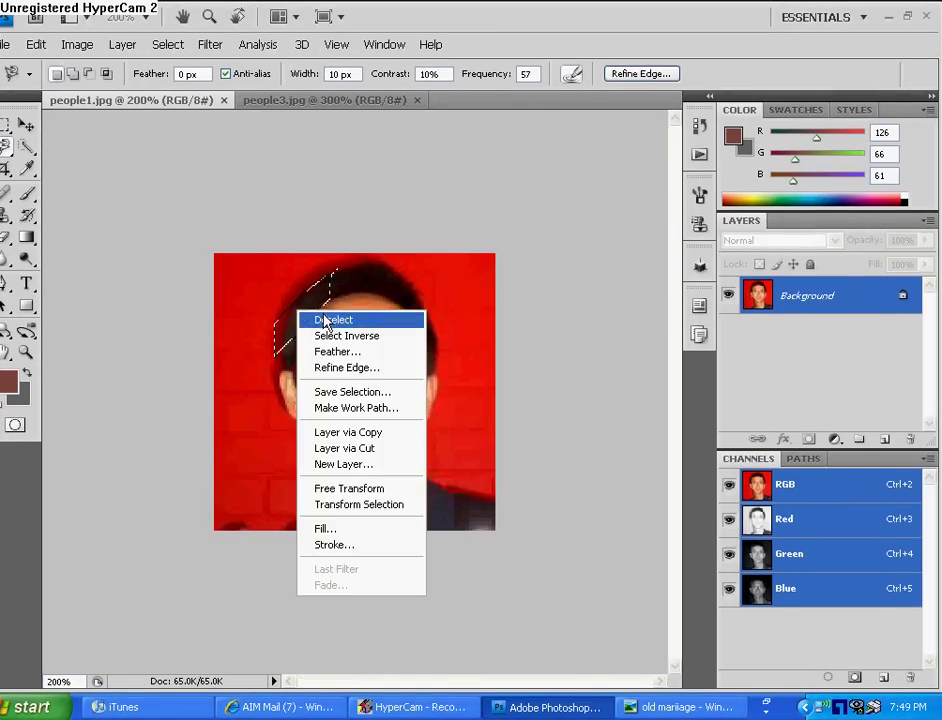
Step: Deselect the rough outline and trace a closed Magnetic Lasso selection around the whole head
left_click(326, 320)
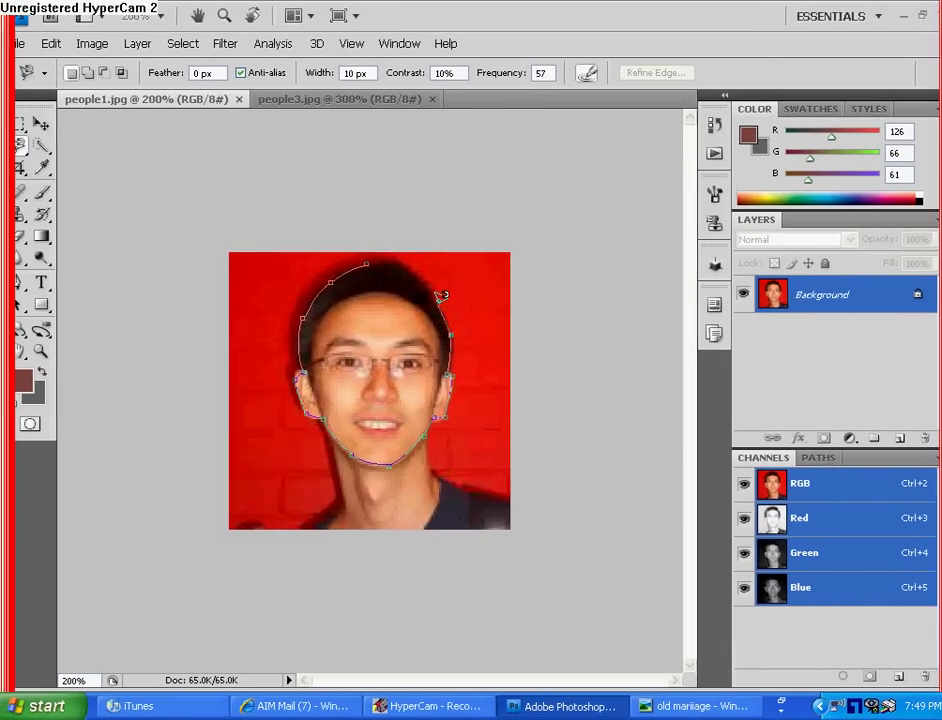
left_click(370, 267)
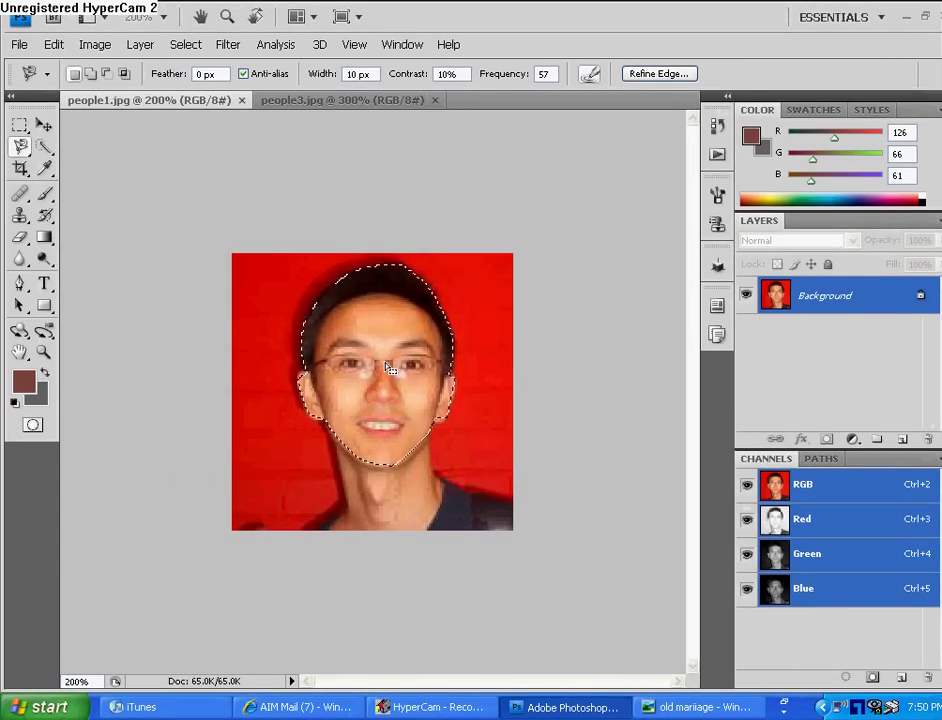
Step: Copy the selected head from people1.jpg and paste it into people3.jpg as Layer 1
left_click(54, 43)
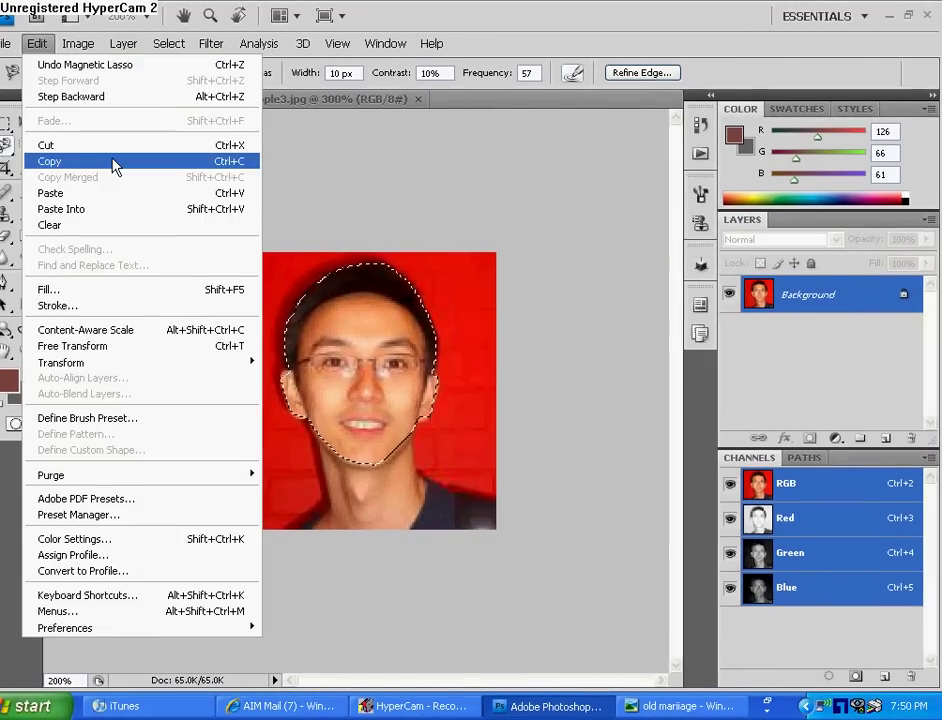
left_click(132, 164)
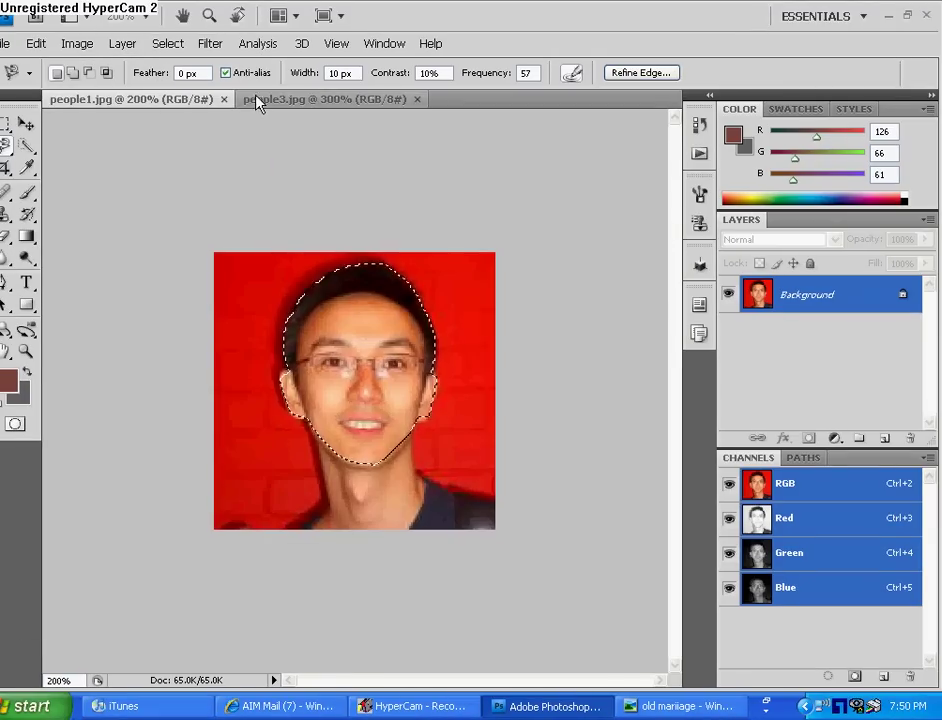
left_click(258, 100)
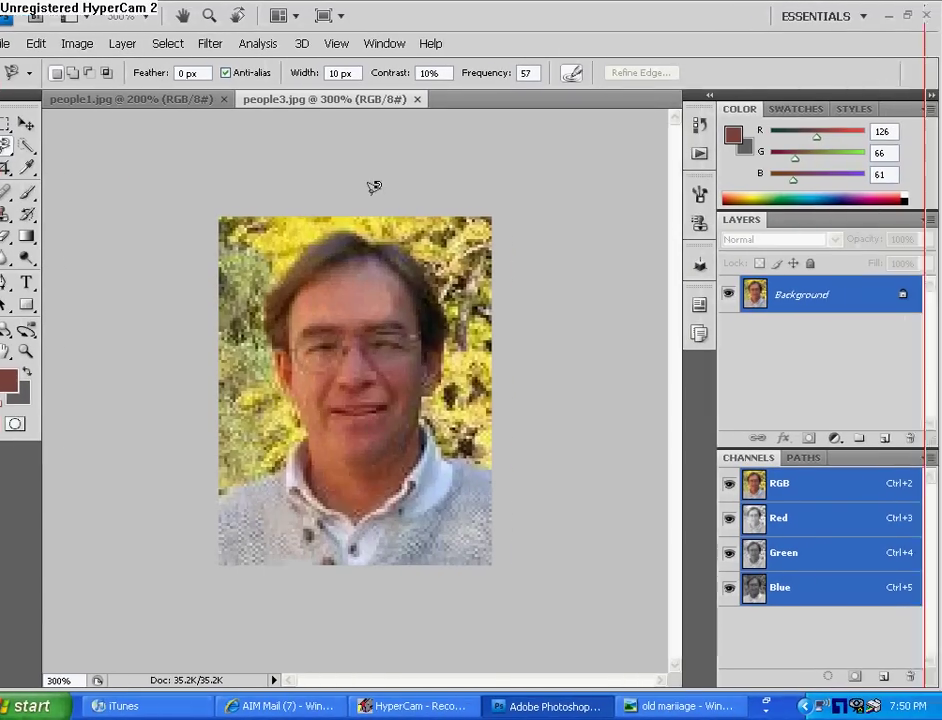
left_click(35, 43)
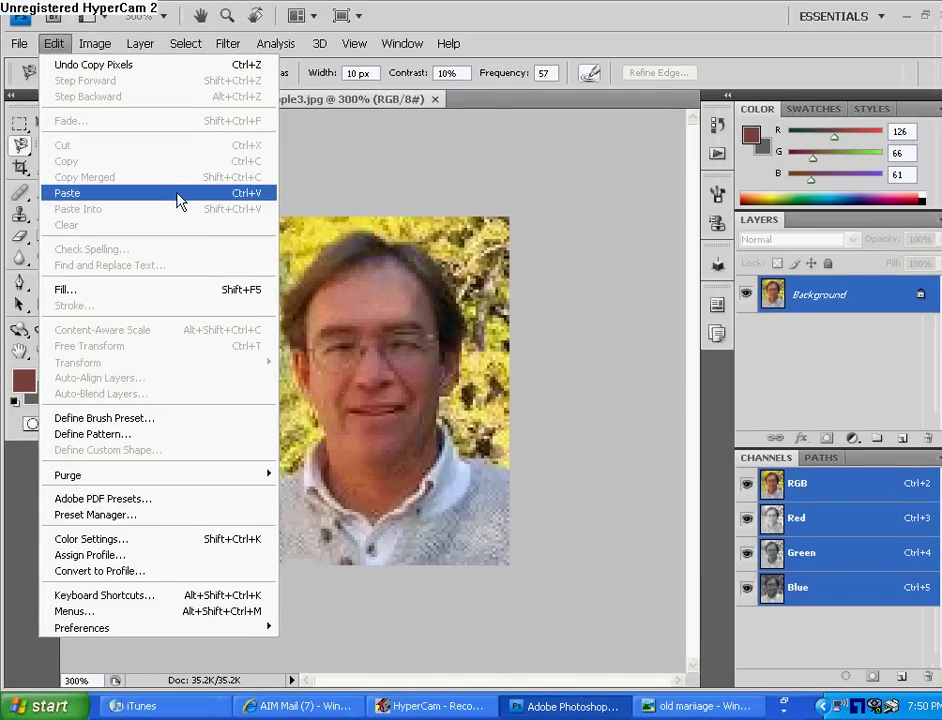
left_click(178, 200)
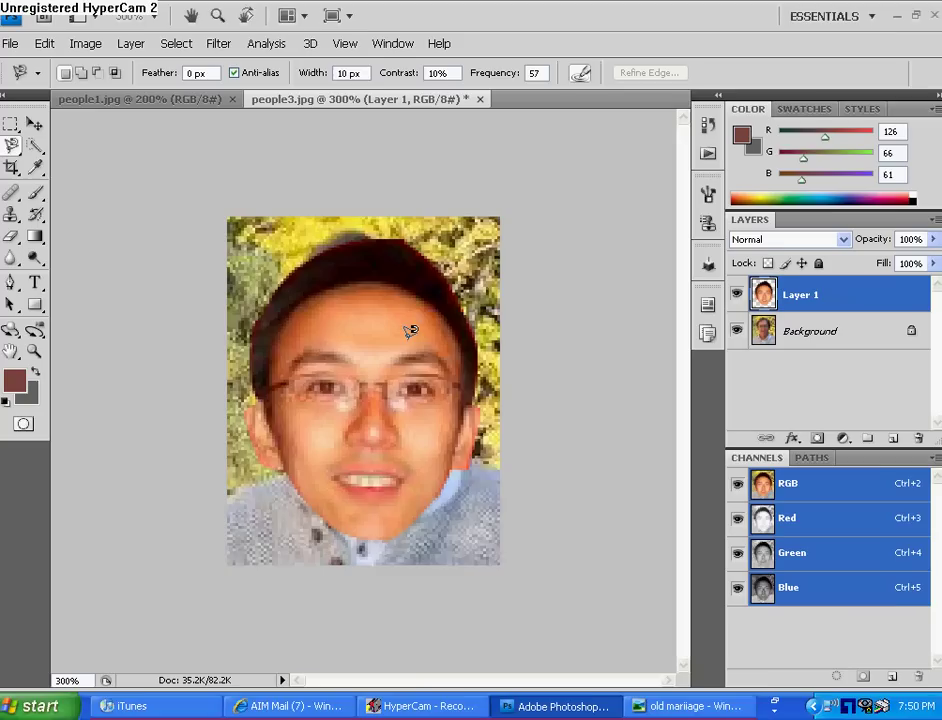
Step: Free-transform the pasted face to about 81.3% by 79.6%, place it over the head, and apply
key("ctrl+t")
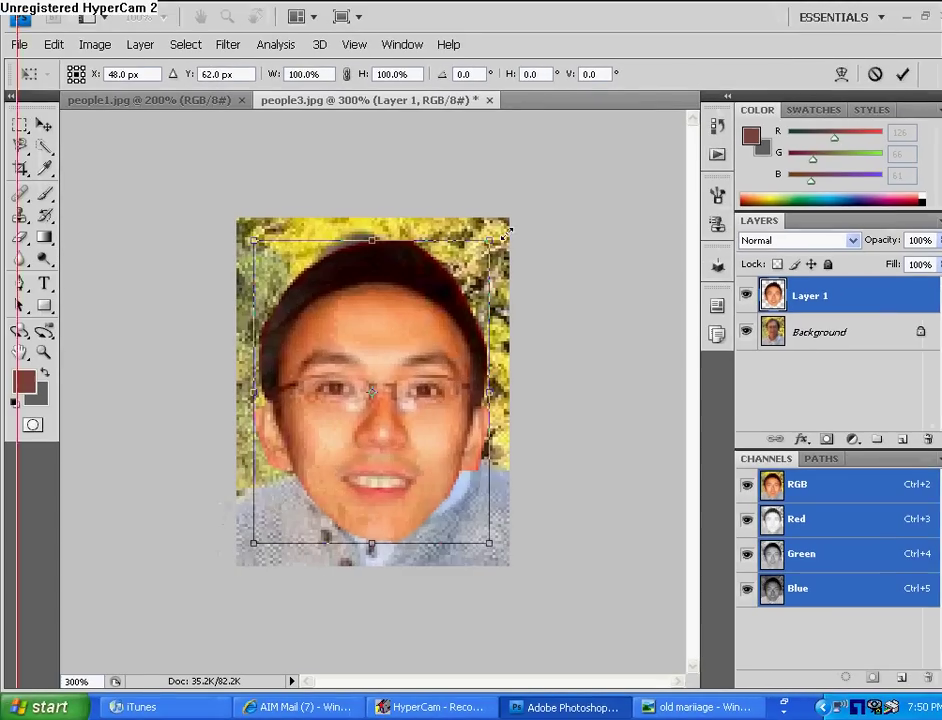
left_click_drag(478, 241, 434, 301)
mouse_move(331, 423)
left_mouse_down()
mouse_move(349, 421)
mouse_move(358, 343)
mouse_move(334, 423)
mouse_move(342, 426)
left_mouse_up()
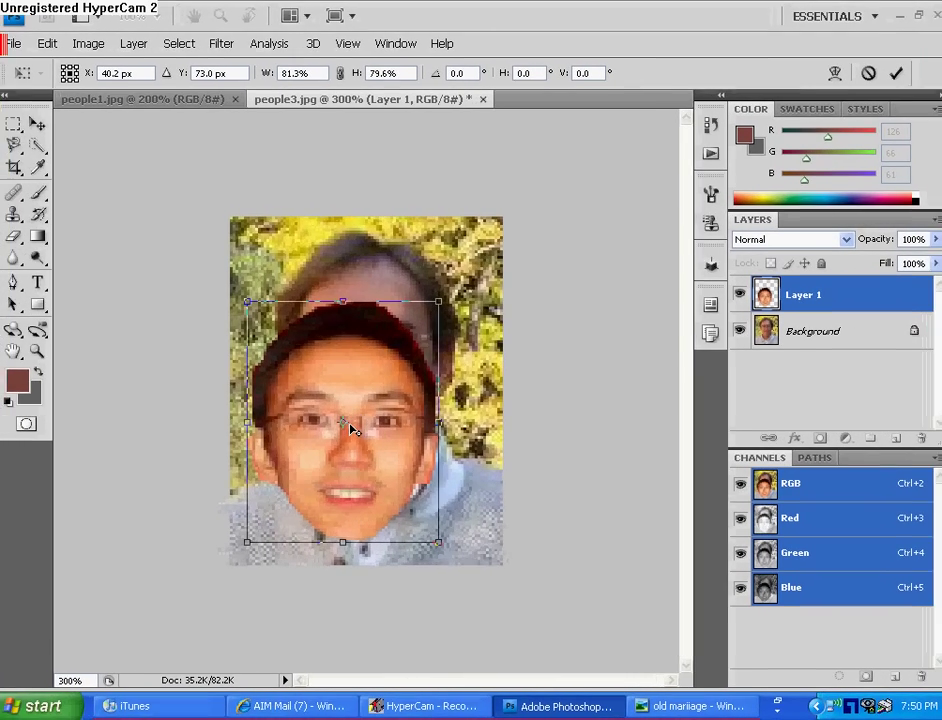
left_click(37, 126)
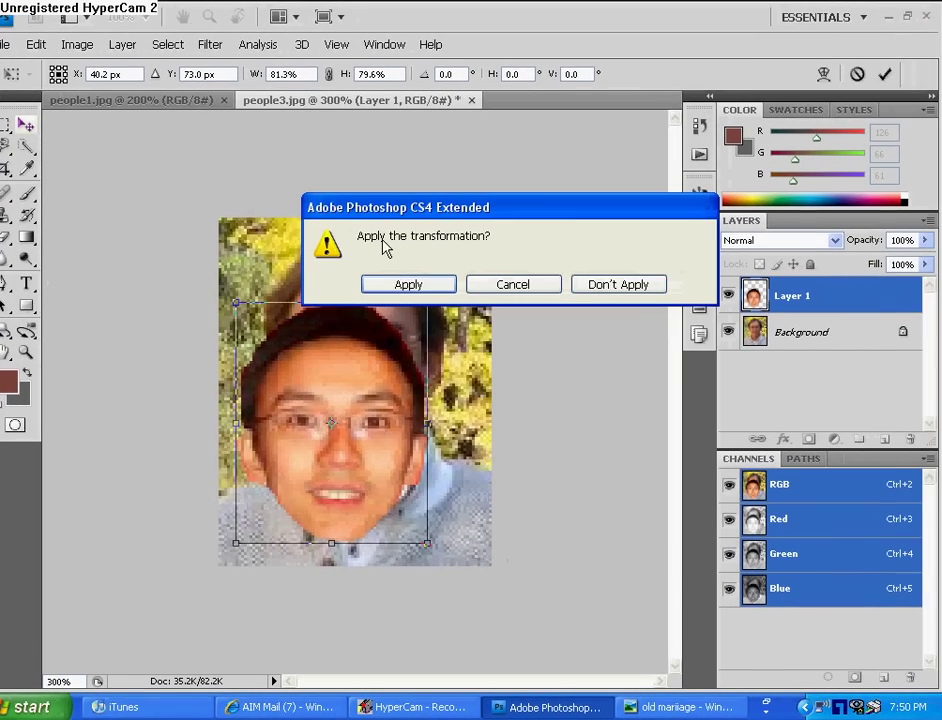
left_click(393, 287)
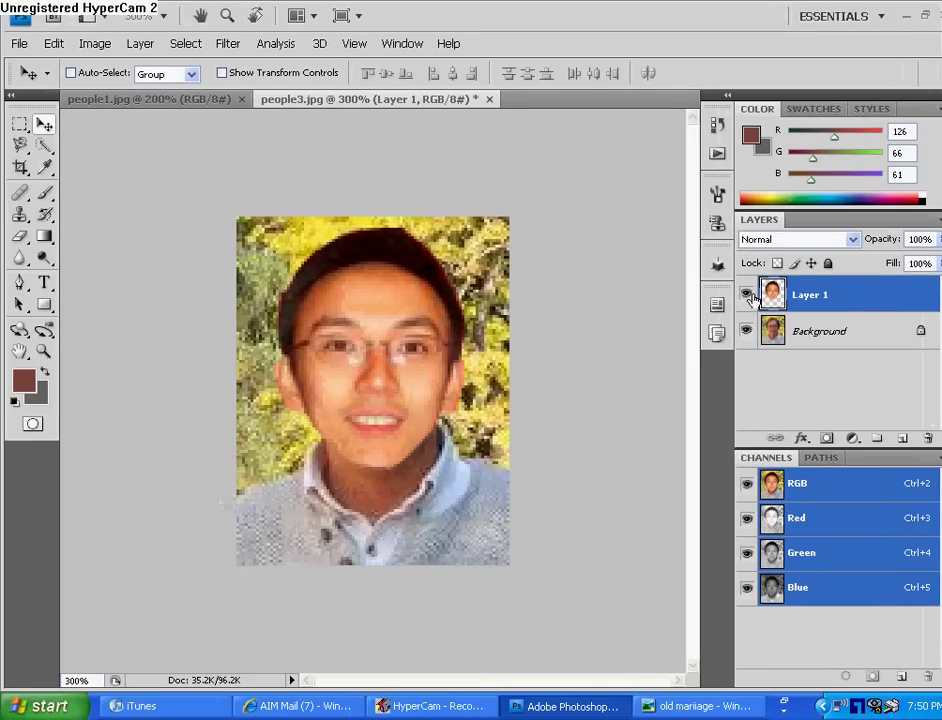
Step: Toggle Layer 1's visibility to compare, check people1.jpg, return to people3.jpg, and pick the Eraser
left_click(746, 296)
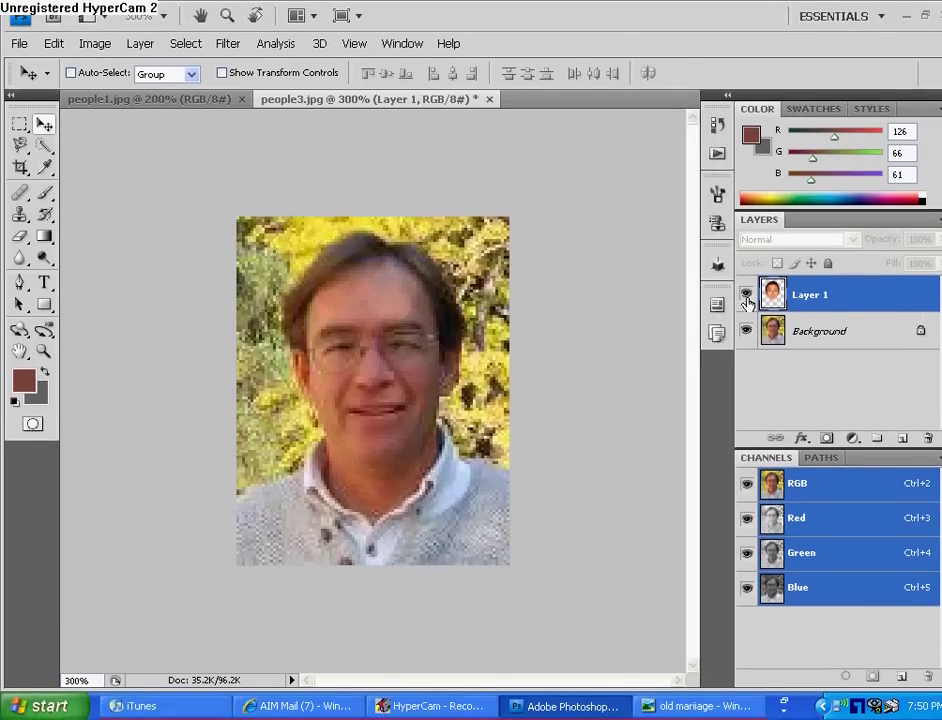
left_click(746, 296)
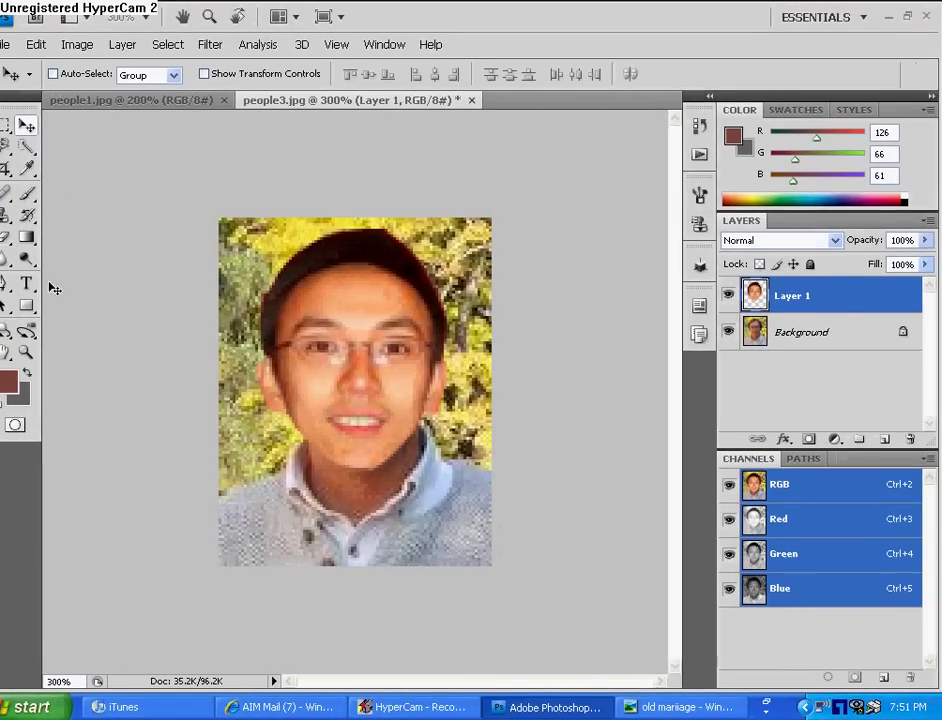
left_click(185, 100)
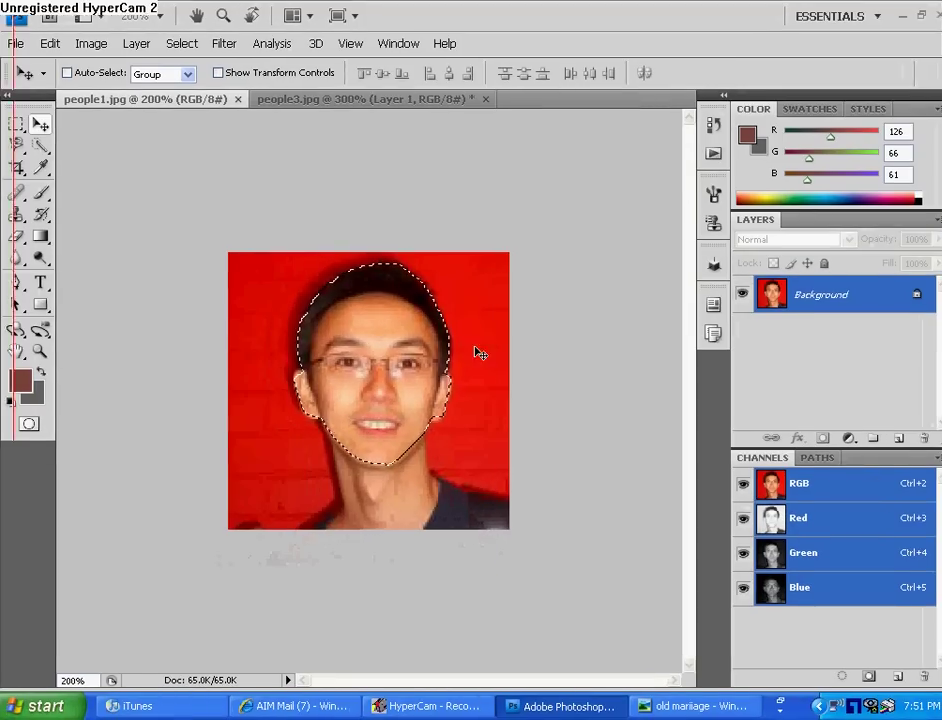
left_click(305, 104)
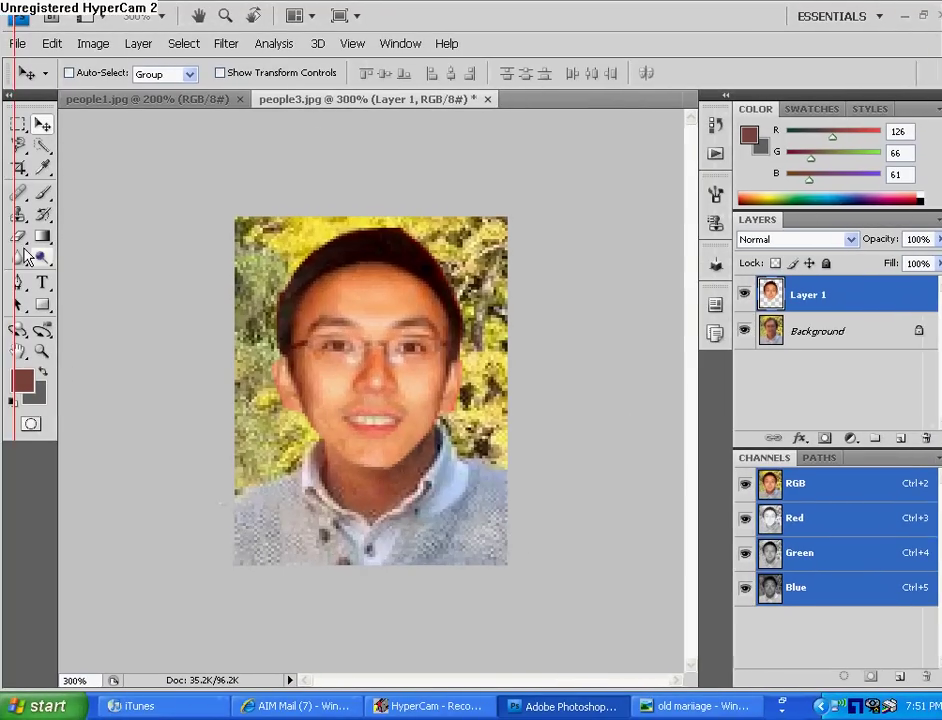
left_click(19, 236)
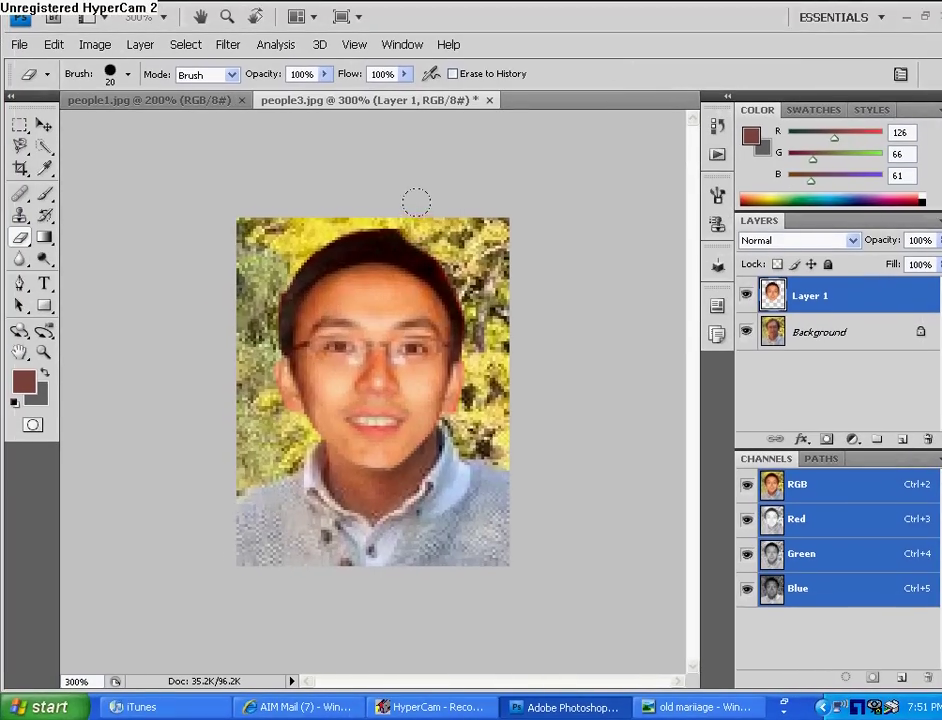
Step: Set the eraser to 11 px and erase the pasted face's top hairline edge
right_click(478, 250)
left_click_drag(519, 285, 505, 285)
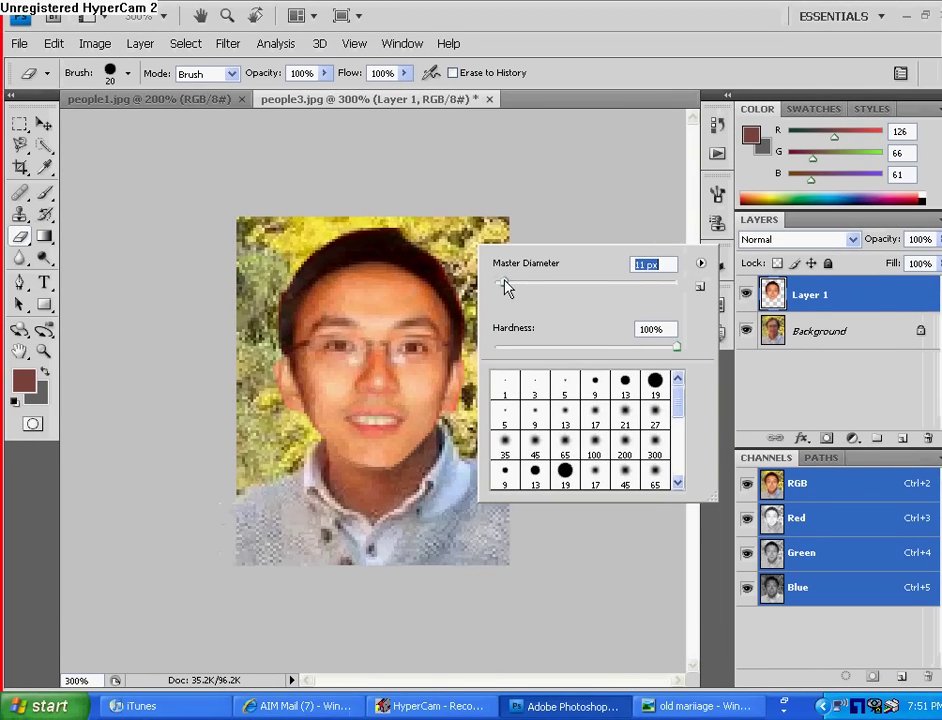
key("Return")
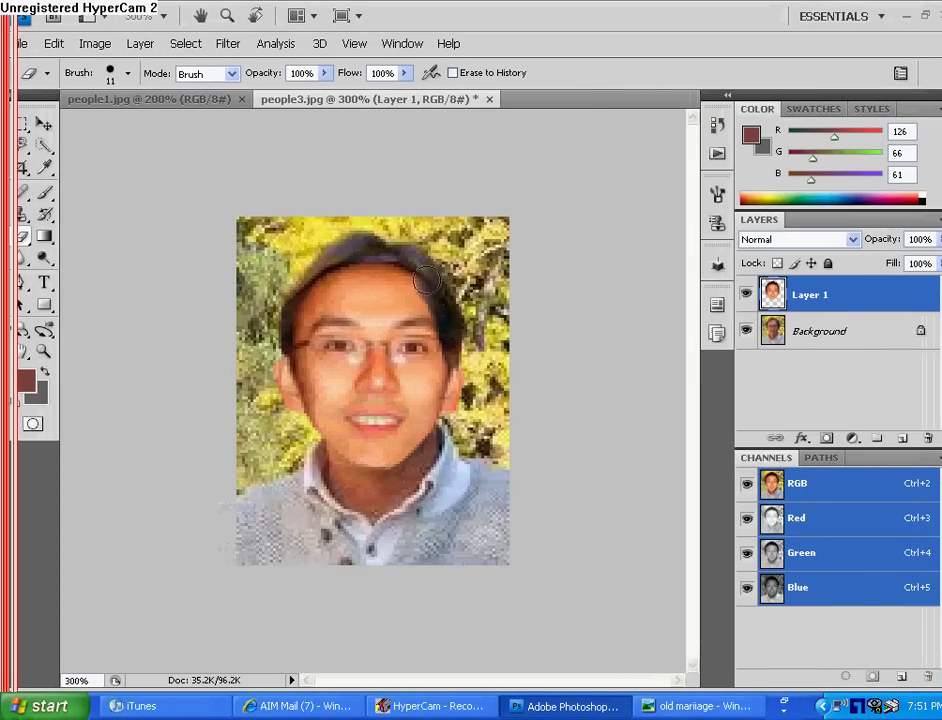
left_click_drag(402, 265, 372, 266)
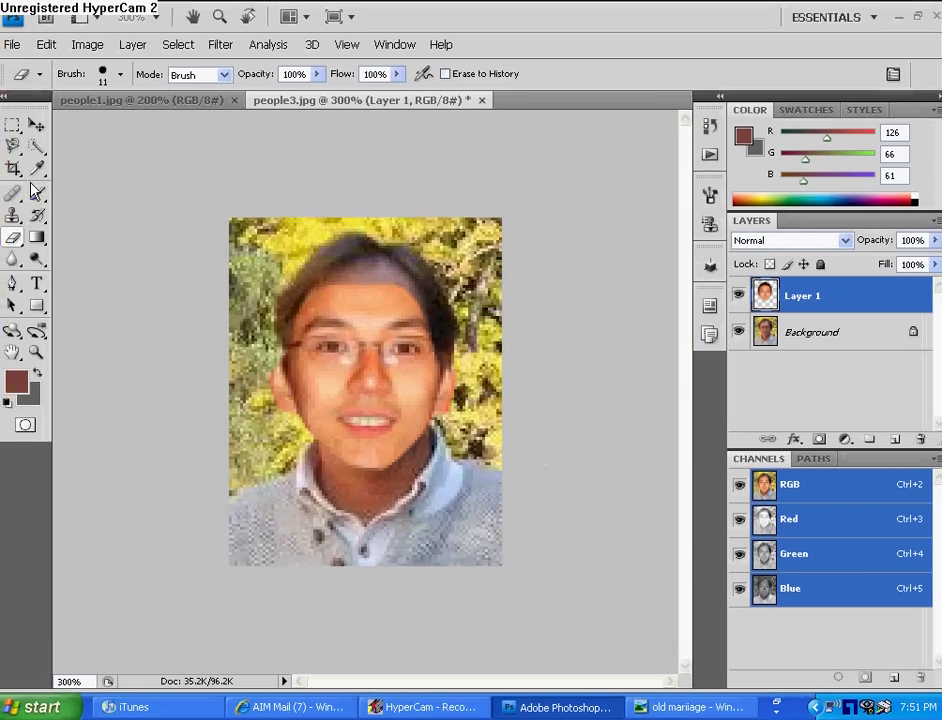
left_click(37, 168)
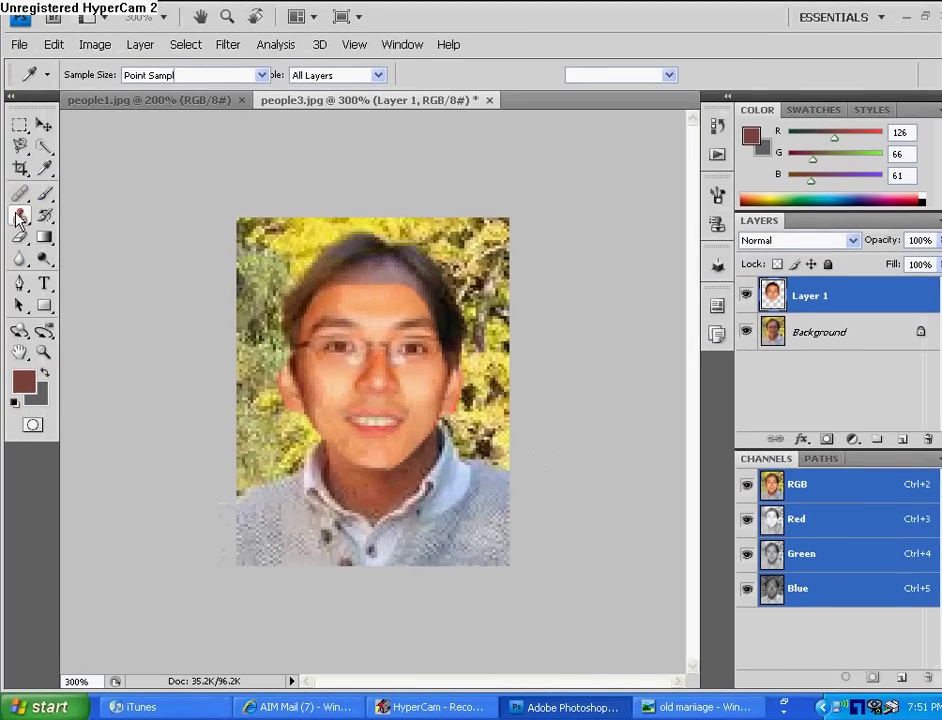
Step: Select the Clone Stamp with a 9 px brush and try cloning on the forehead, dismissing the source error
left_click(8, 215)
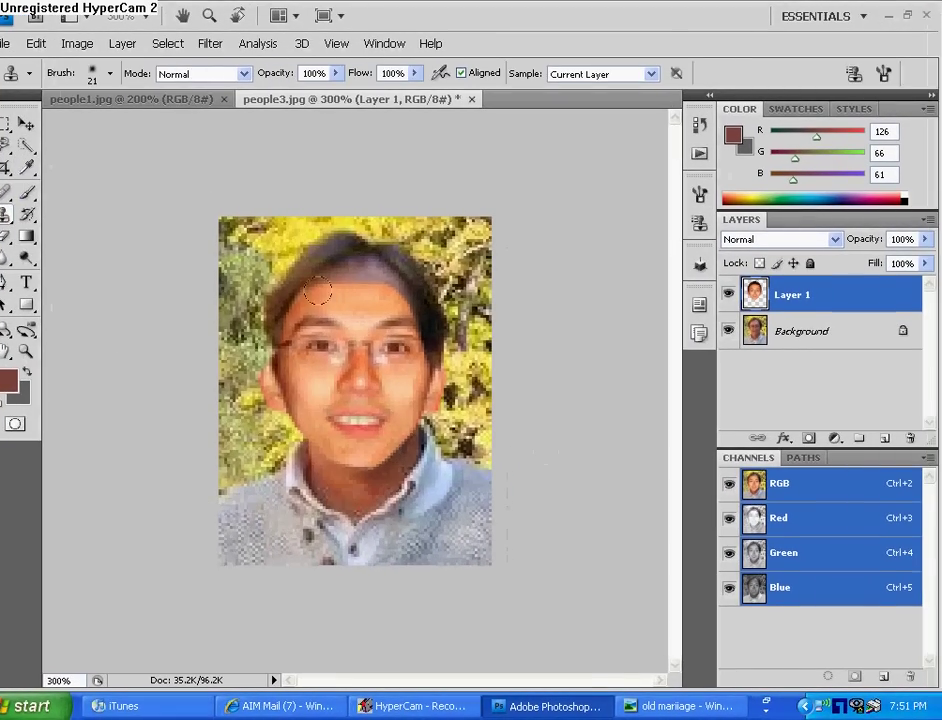
right_click(365, 305)
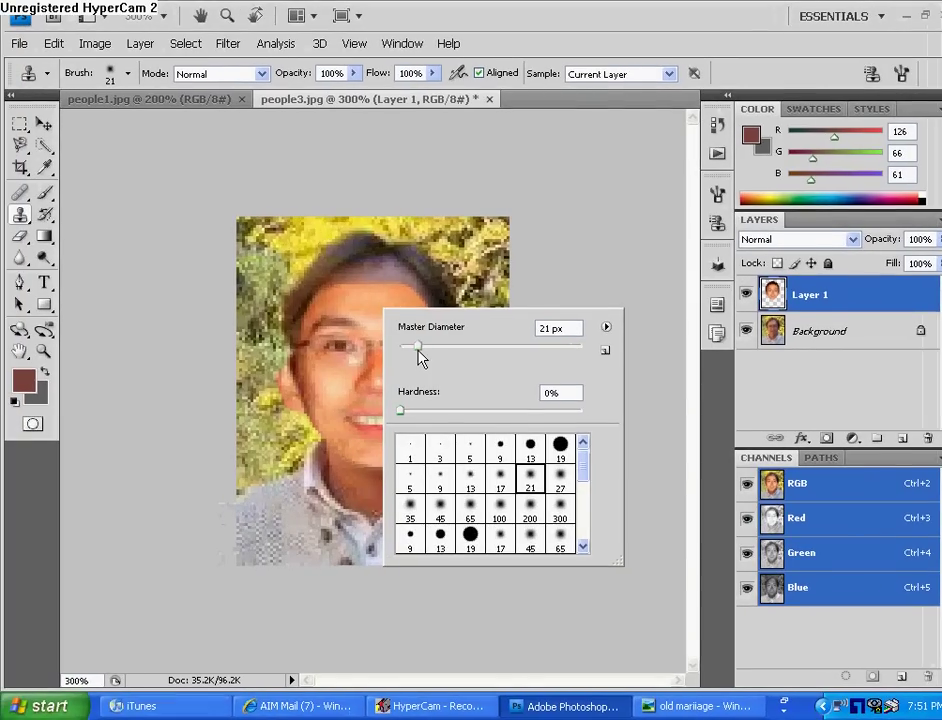
left_click_drag(406, 349, 396, 345)
left_click(372, 300)
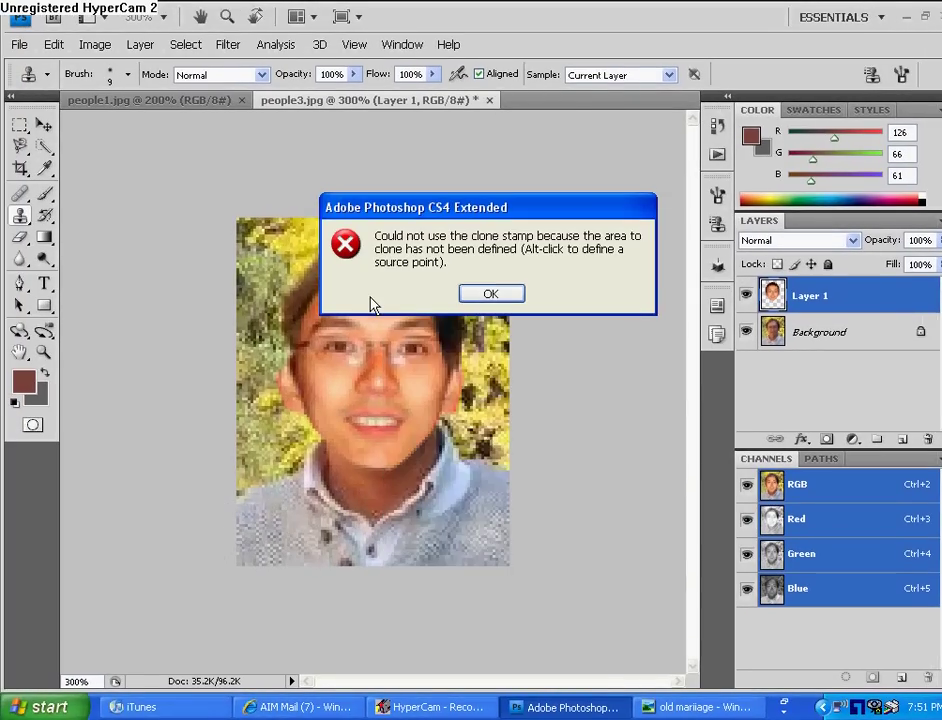
left_click(485, 298)
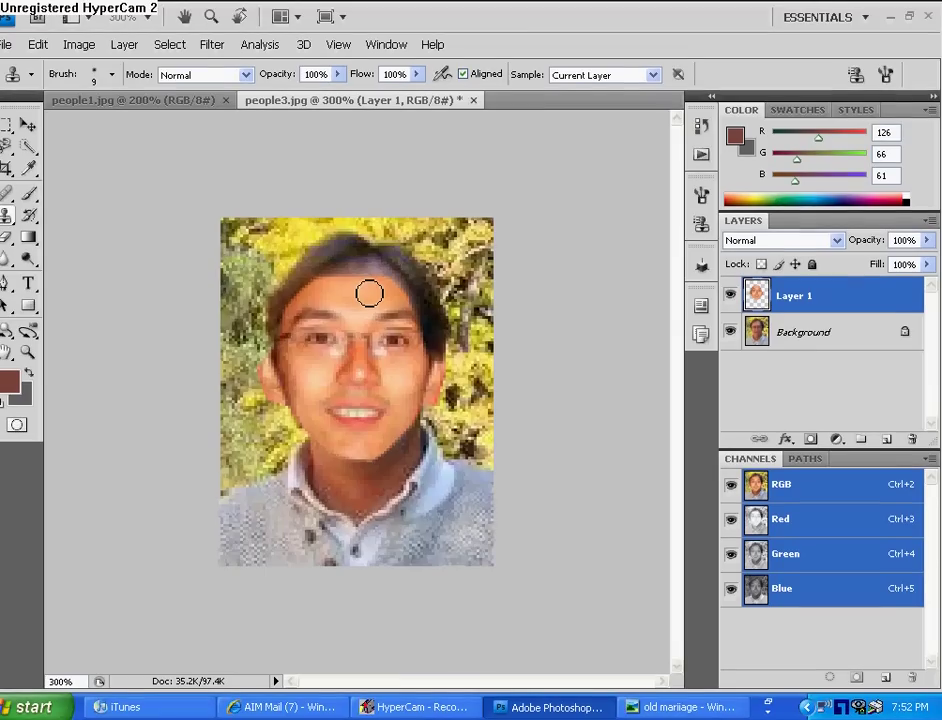
Step: Retry cloning on the forehead with Layer 1 as the working layer, dismissing the source errors
right_click(369, 292)
left_click(368, 291)
left_click(368, 294)
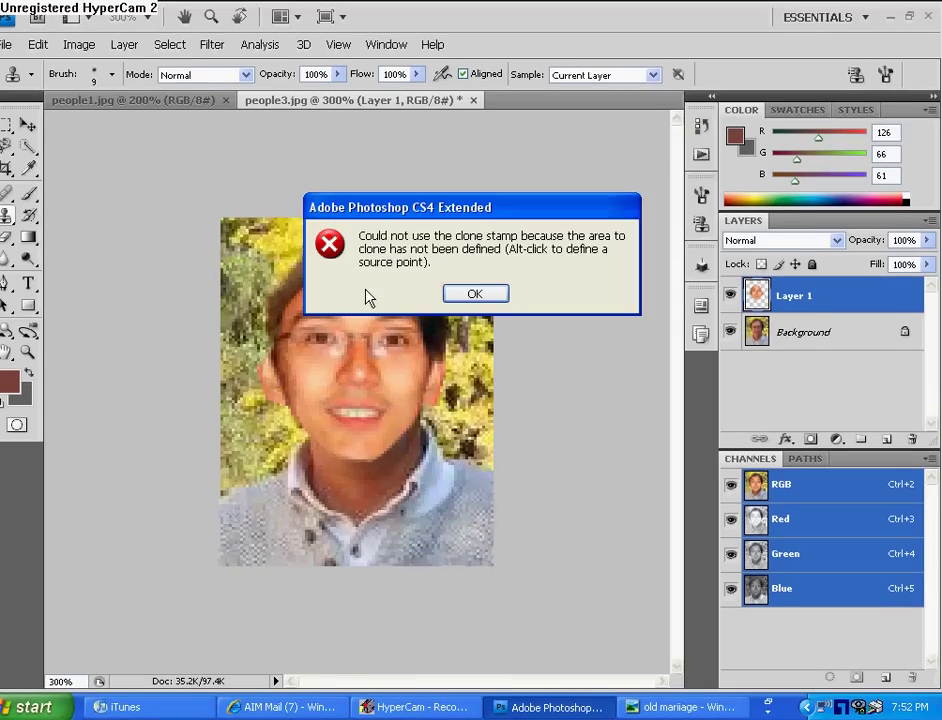
left_click(482, 294)
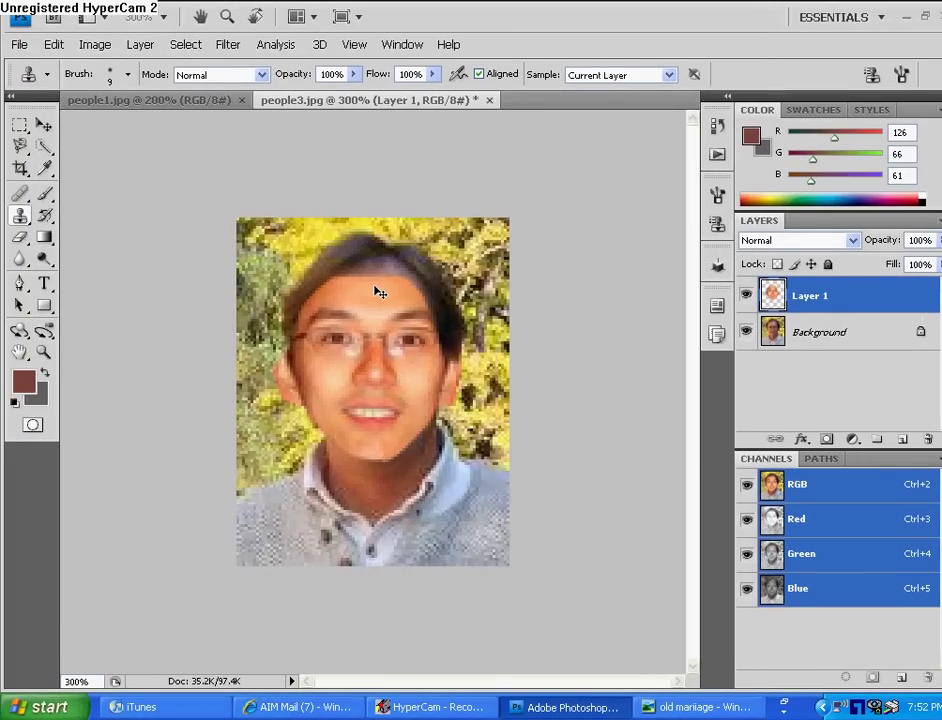
right_click(360, 290, "ctrl")
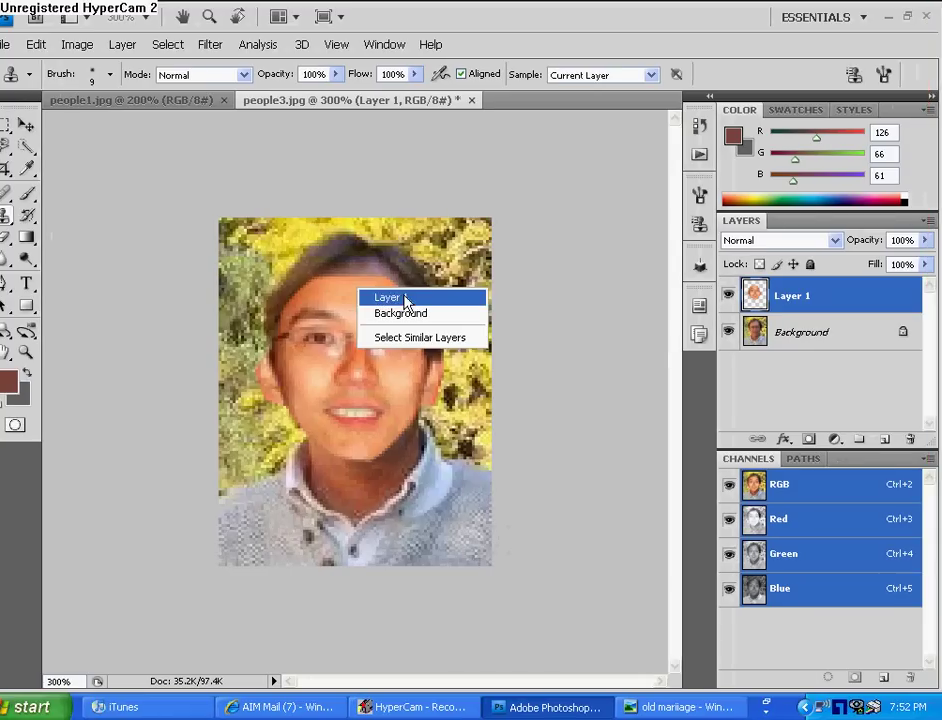
left_click(406, 299)
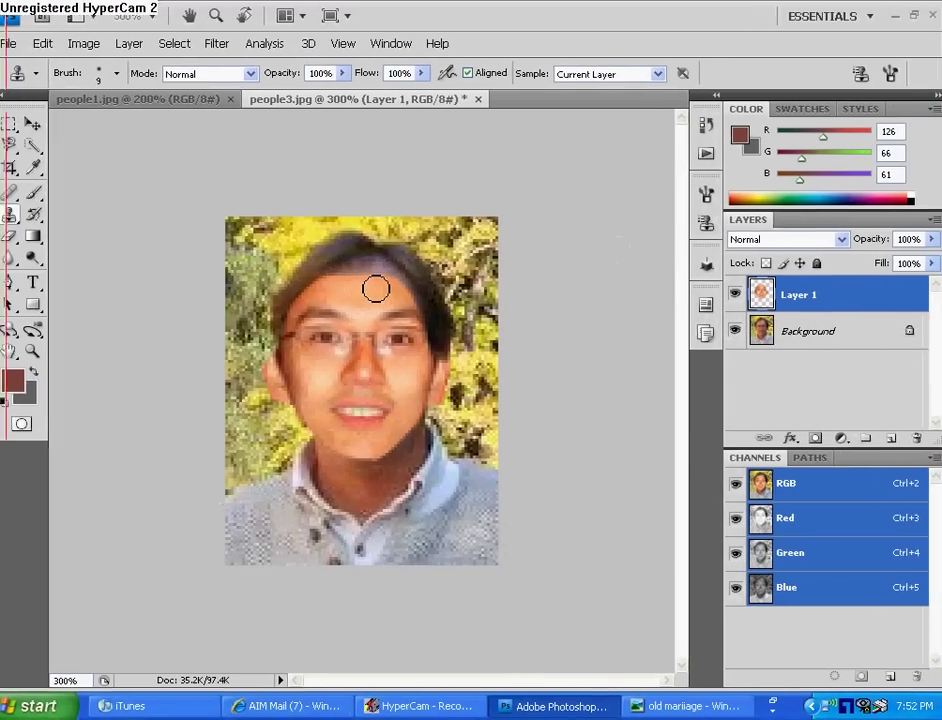
left_click(370, 288)
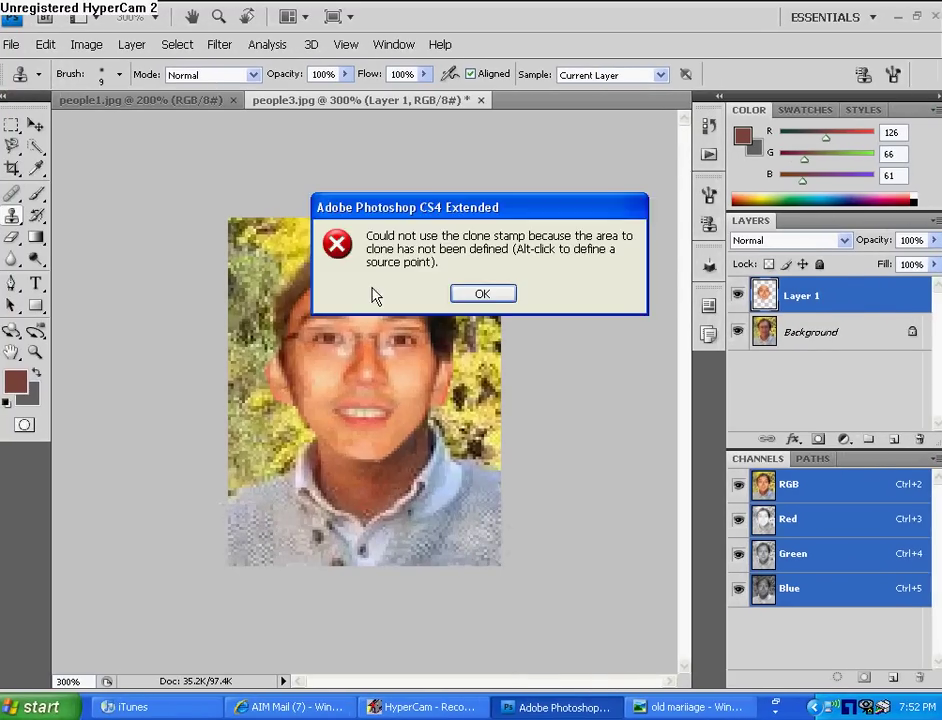
left_click(462, 290)
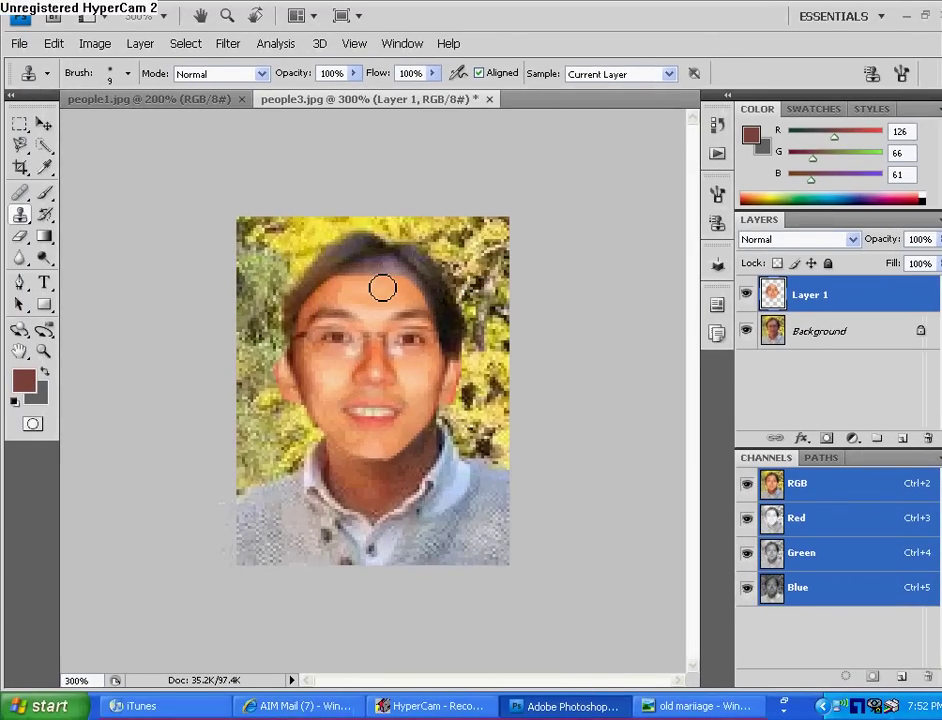
Step: Clone-stamp forehead skin over the hairline seam of the pasted face in people3.jpg
left_click(378, 292, "alt")
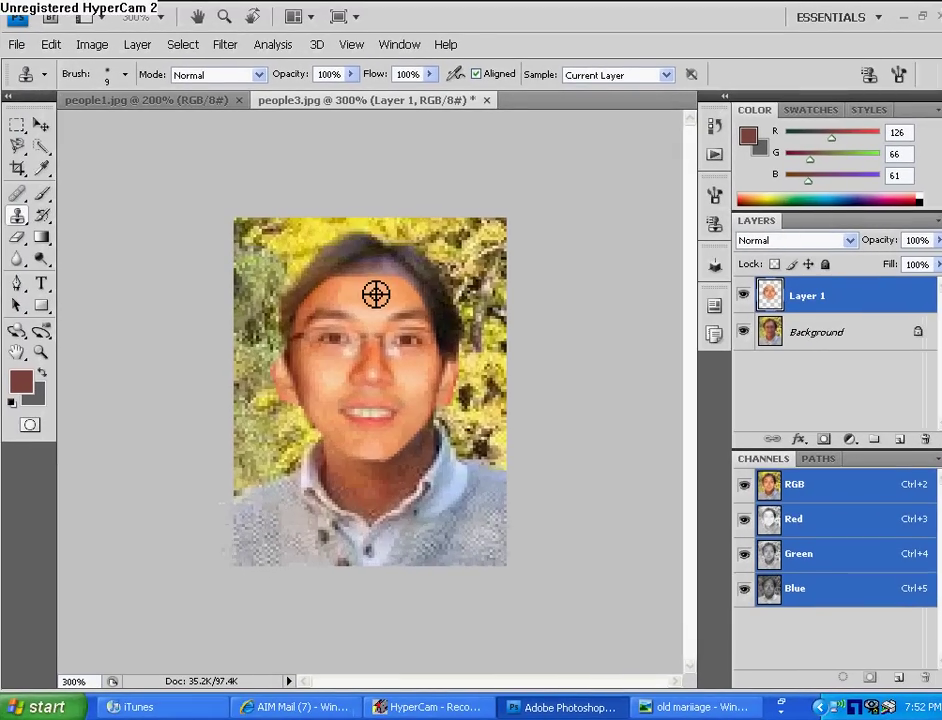
left_click(369, 264, "alt")
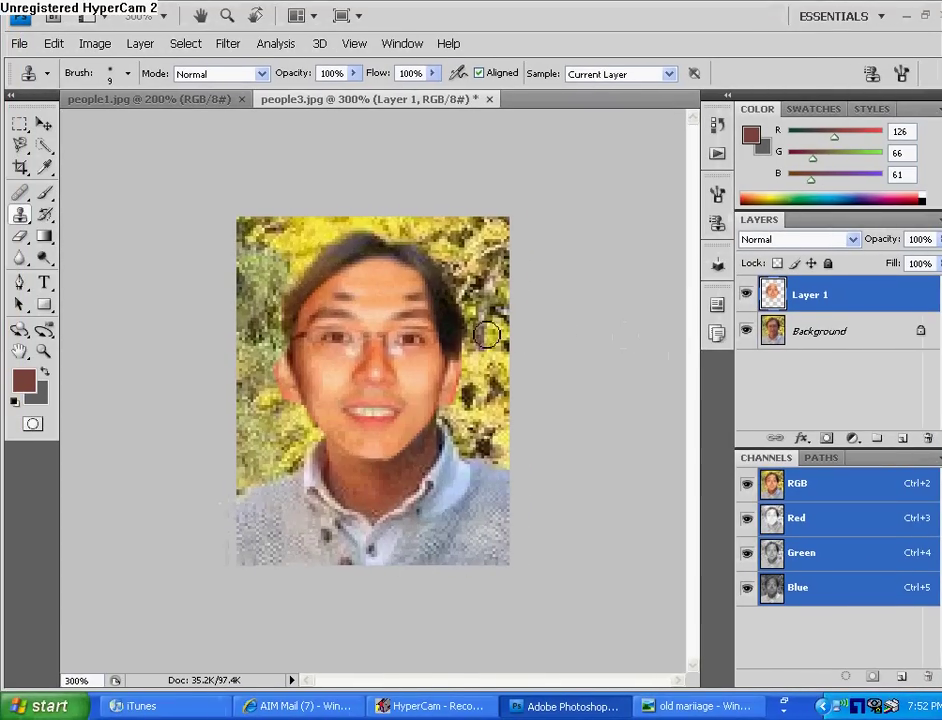
left_click(346, 291, "alt")
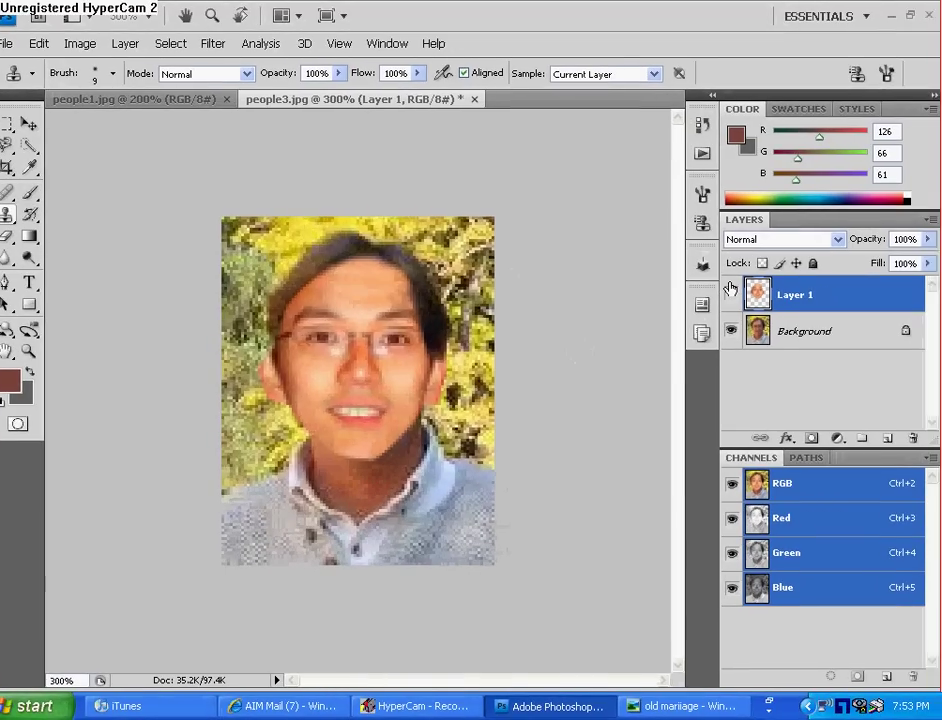
left_click(731, 289)
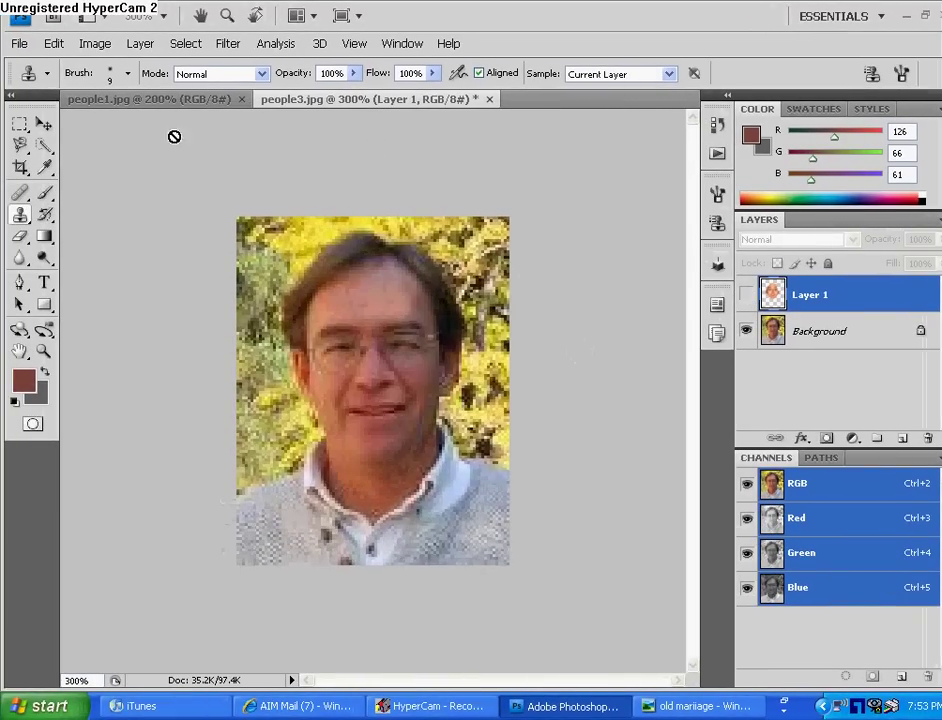
left_click(211, 99)
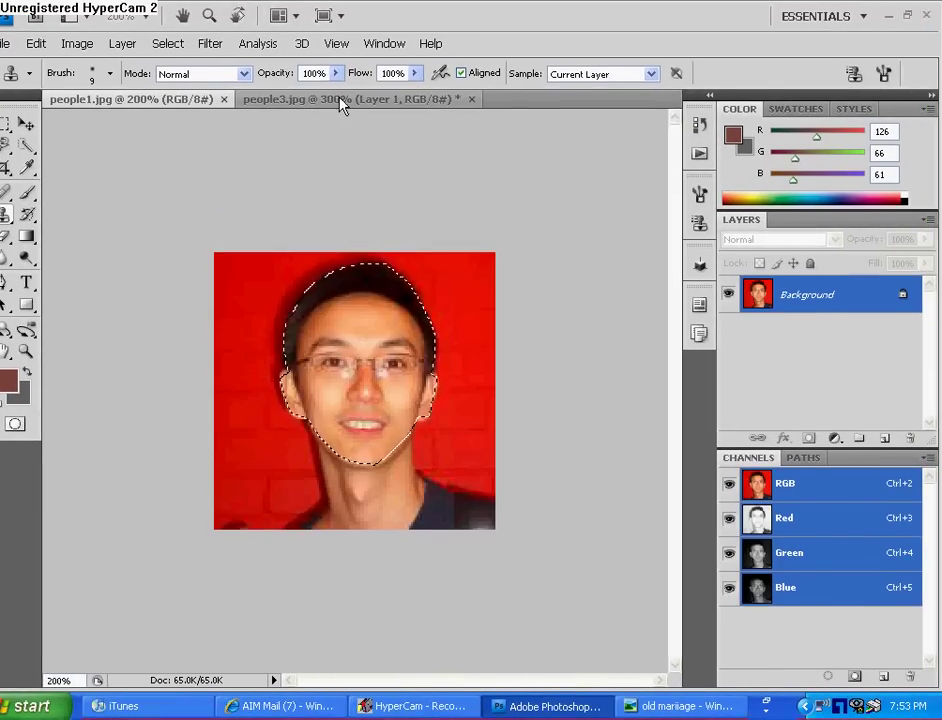
left_click(341, 101)
left_click(729, 296)
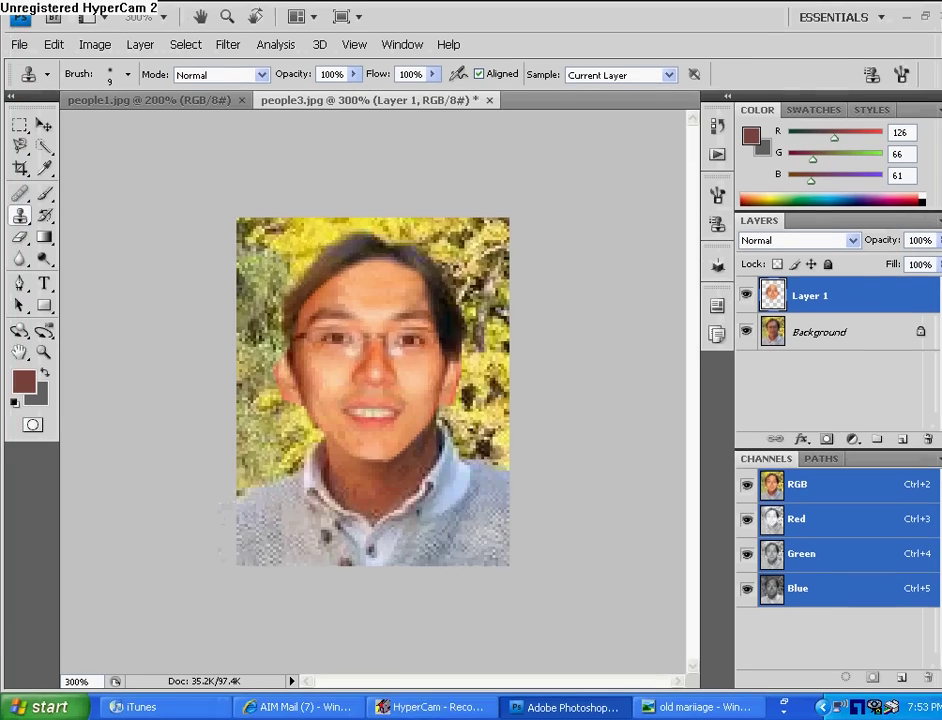
right_click(431, 706)
key("Escape")
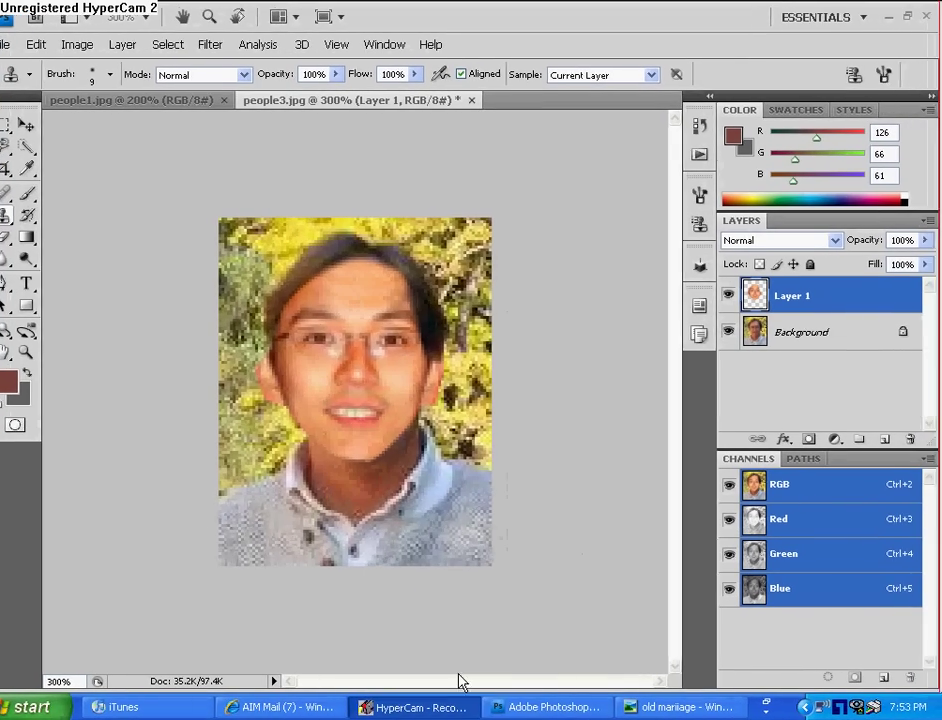
right_click(433, 706)
left_click(477, 567)
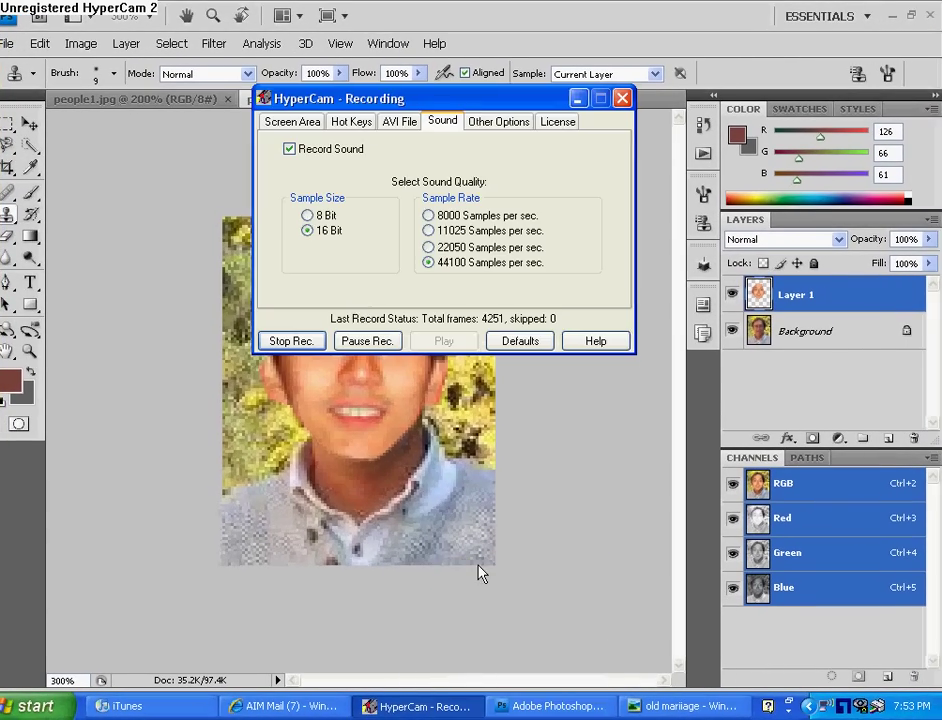